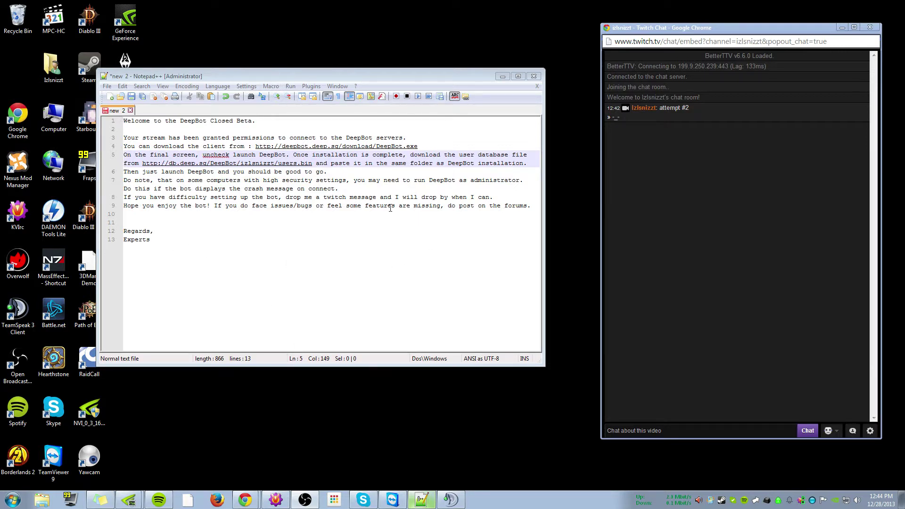
# Step: Download the DeepBot client from the link in the notes and run the DeepBot (2) installer from the Downloads folder
pyautogui.click(393, 147)
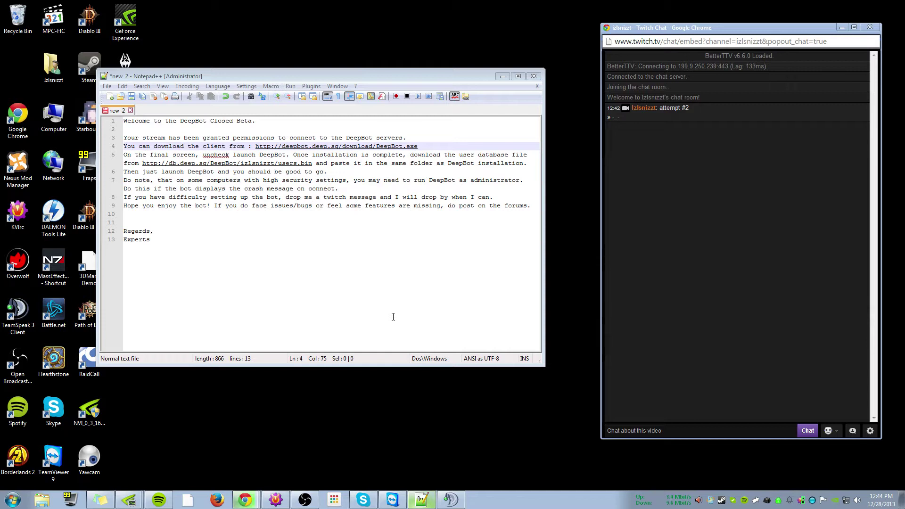
pyautogui.doubleClick(53, 67)
pyautogui.doubleClick(228, 133)
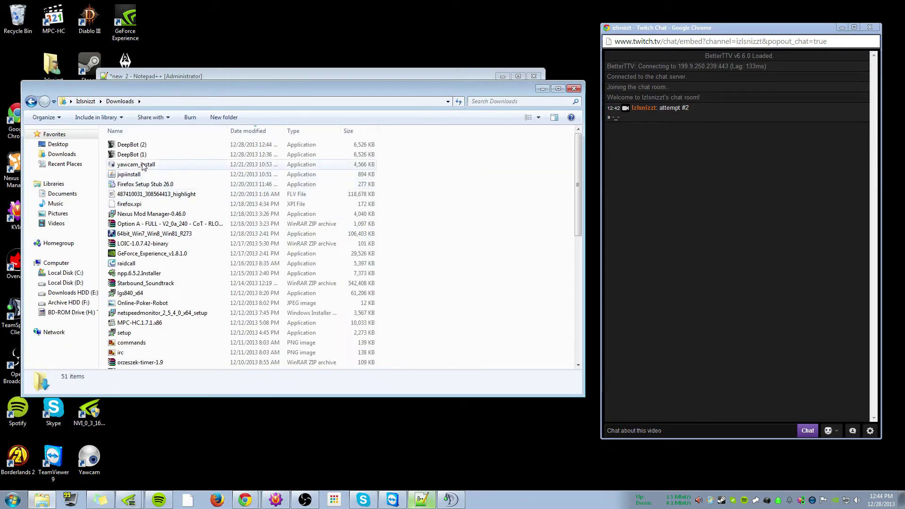
pyautogui.doubleClick(134, 144)
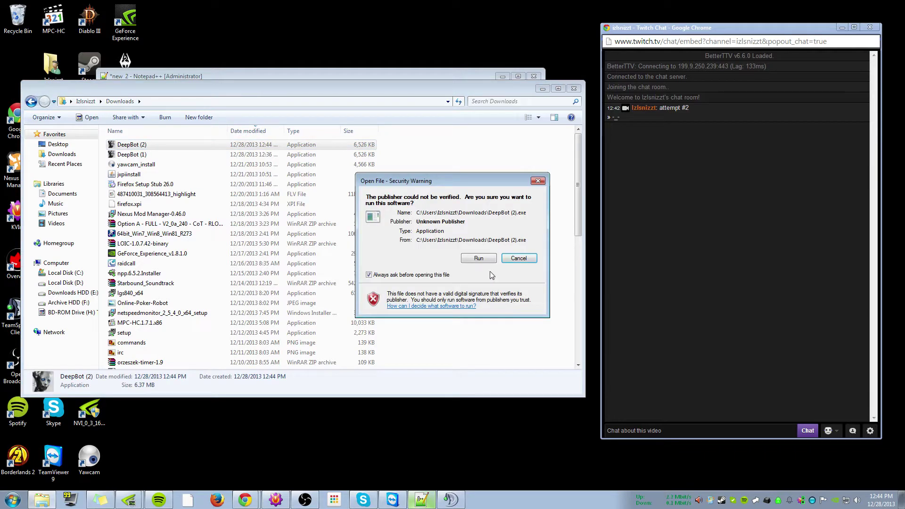
pyautogui.click(478, 259)
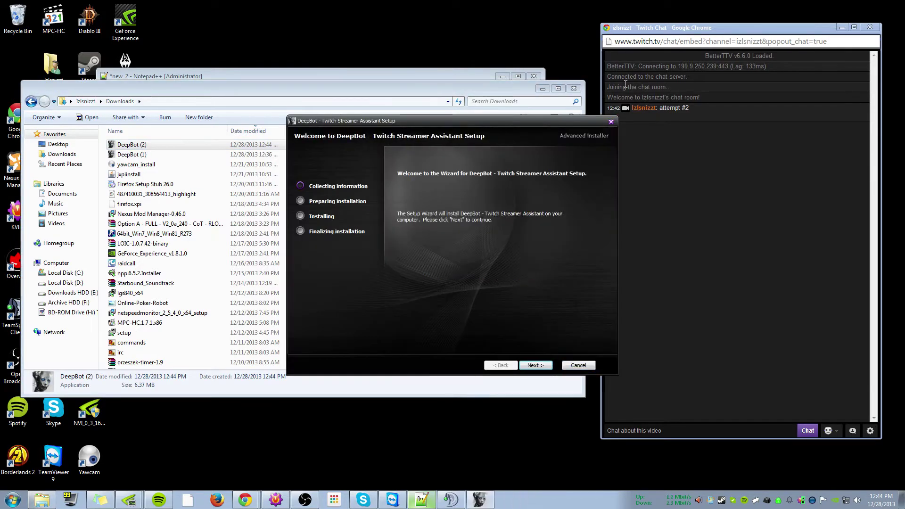
# Step: Install DeepBot into the default folder C:\Program Files (x86)\DeepBot - Twitch Streamer Assistant\
pyautogui.click(540, 367)
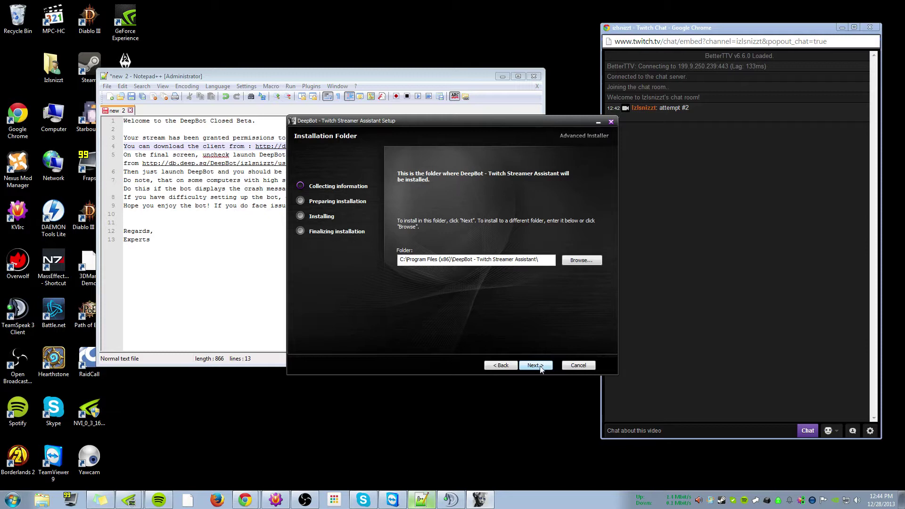
pyautogui.moveTo(540, 259); pyautogui.dragTo(415, 259)
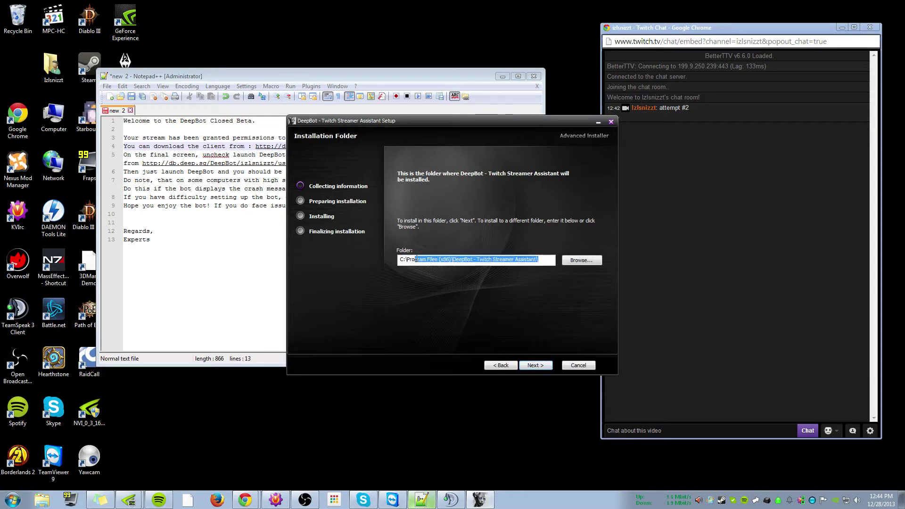
pyautogui.click(536, 365)
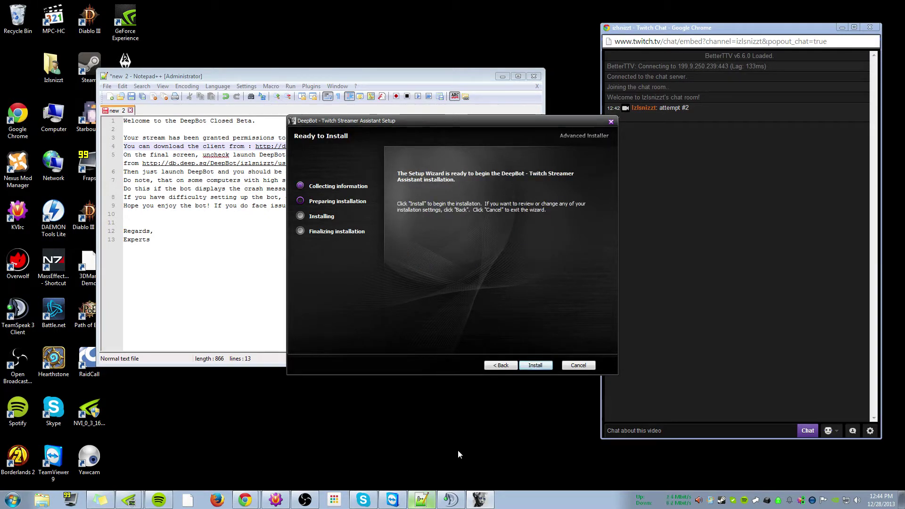
pyautogui.click(535, 365)
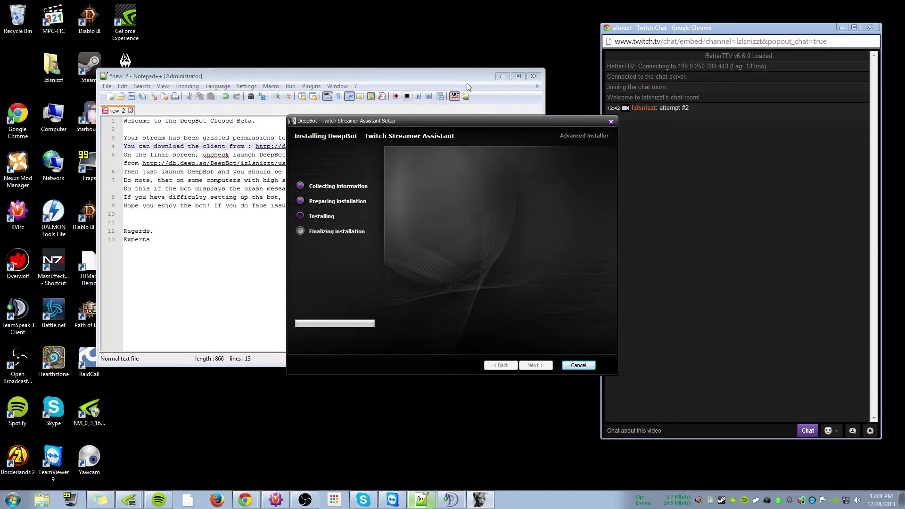
# Step: Download the users.bin user database from its link in the notes
pyautogui.click(432, 73)
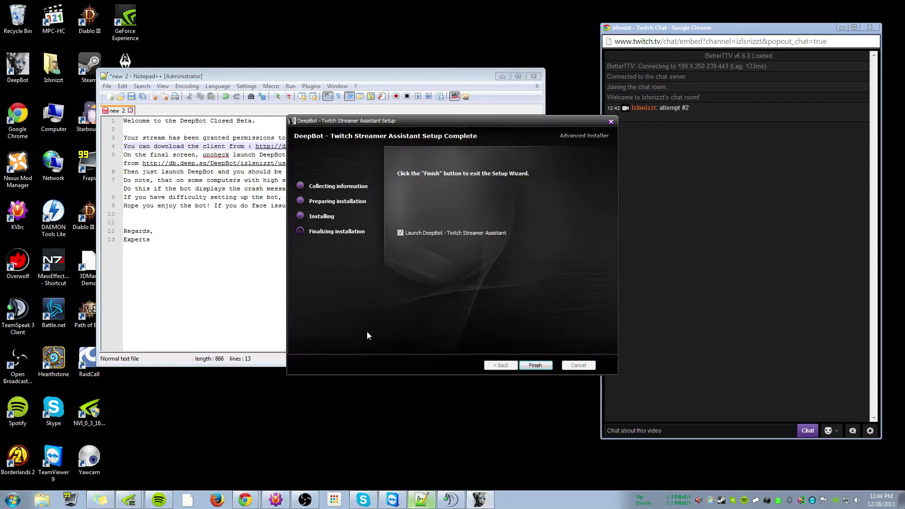
pyautogui.click(250, 279)
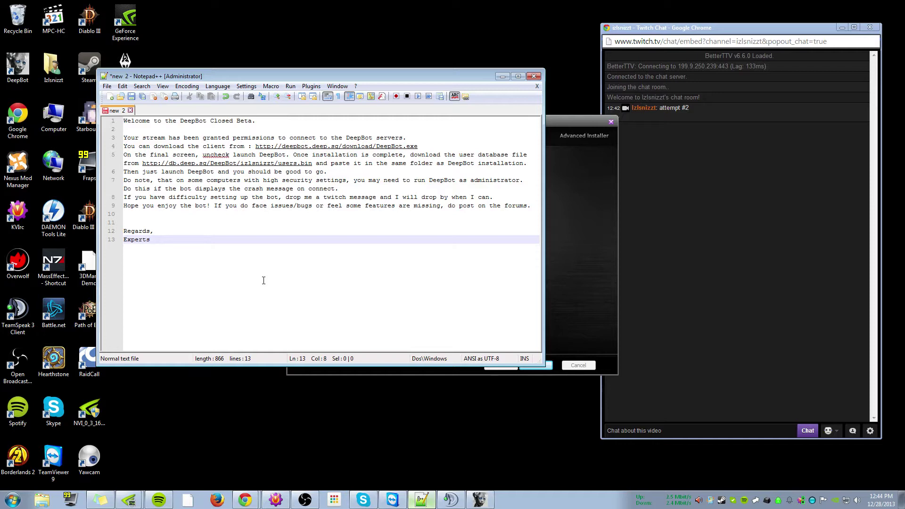
pyautogui.click(294, 166)
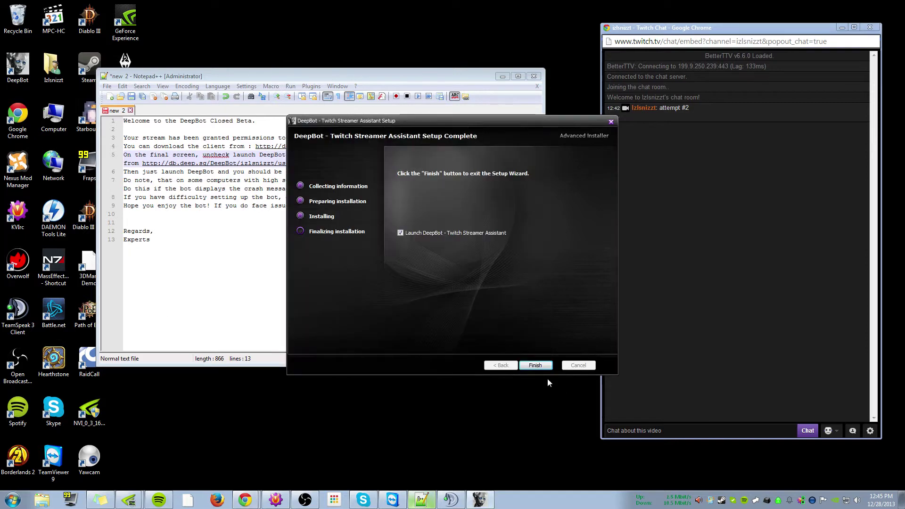
# Step: Finish the setup wizard with the launch option left enabled, and close the DeepBot window it starts
pyautogui.click(536, 365)
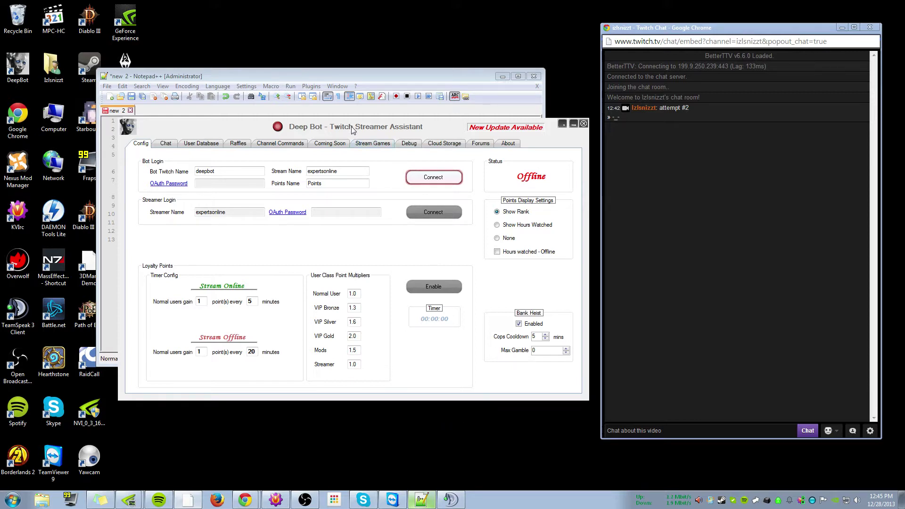
pyautogui.moveTo(352, 130); pyautogui.dragTo(493, 166)
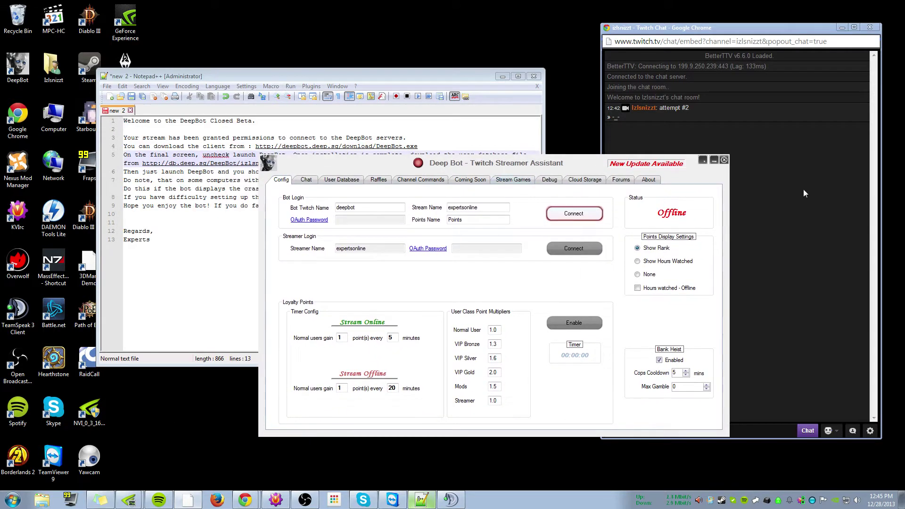
pyautogui.click(723, 160)
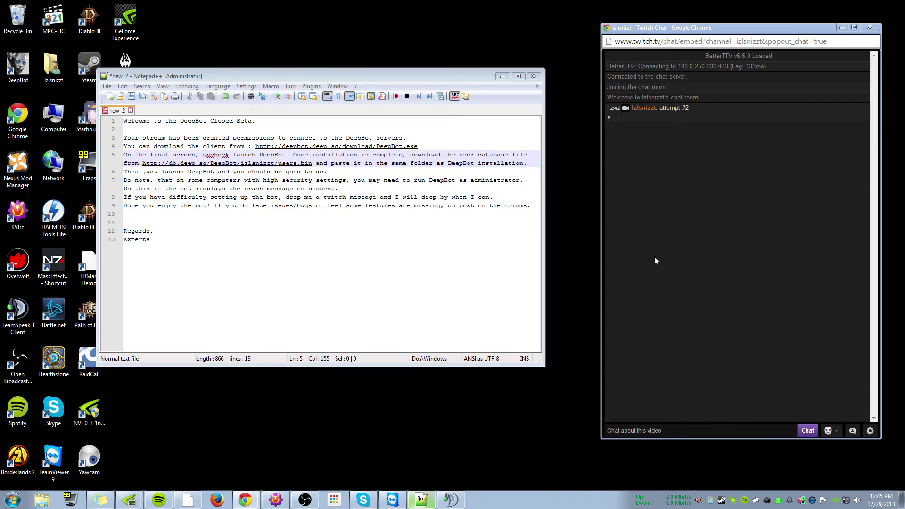
# Step: Cut users.bin from the Downloads folder and close that folder
pyautogui.doubleClick(53, 68)
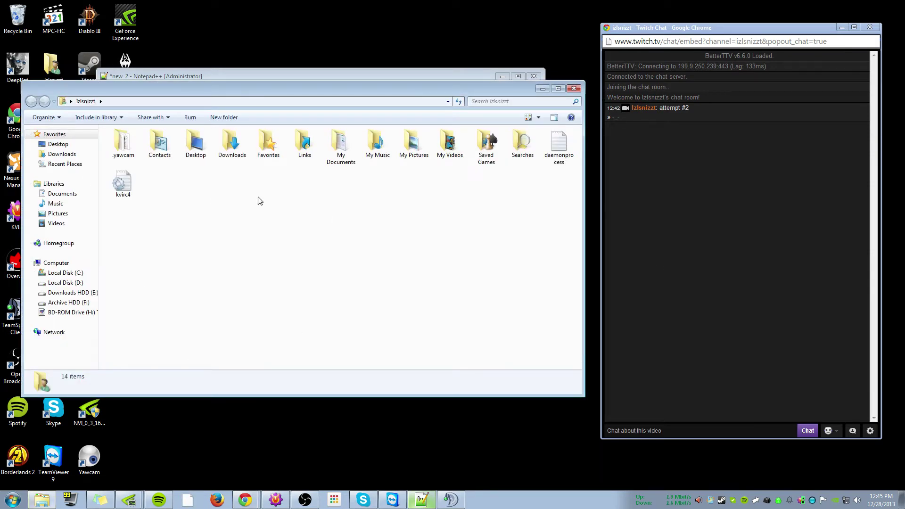
pyautogui.doubleClick(231, 144)
pyautogui.click(137, 143)
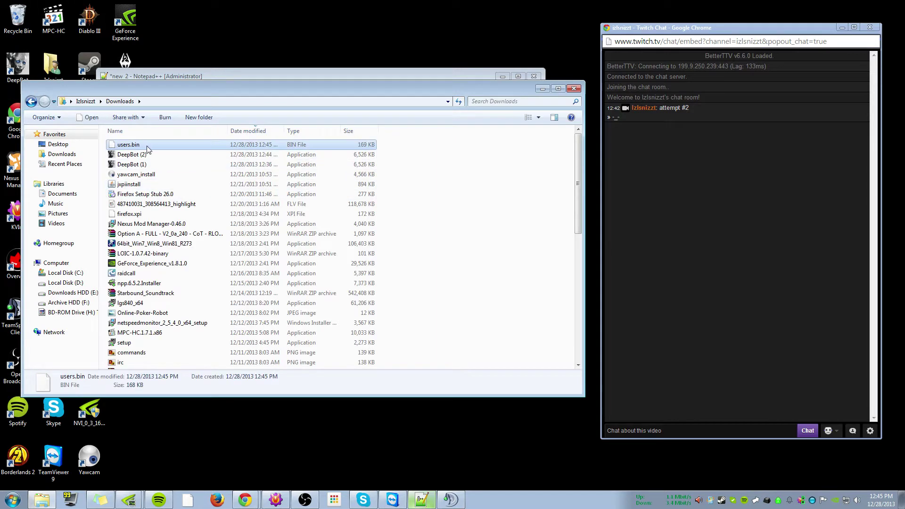
pyautogui.rightClick(146, 145)
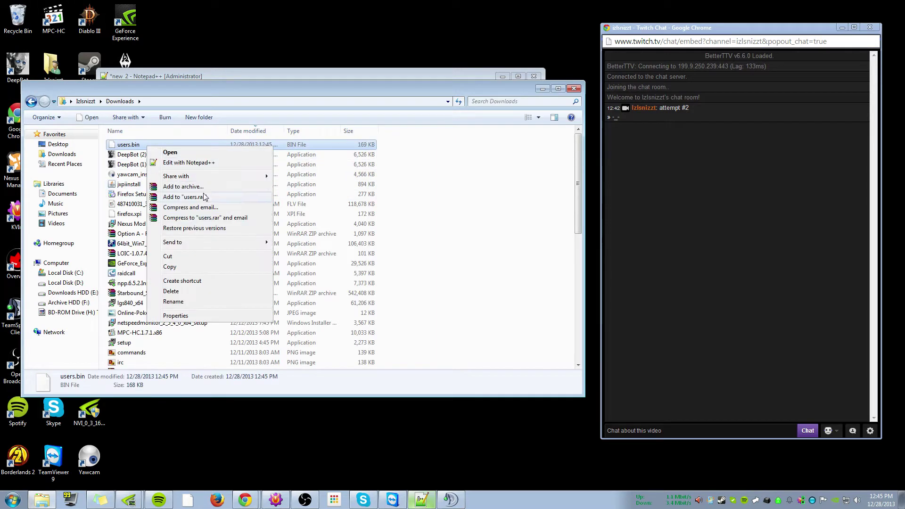
pyautogui.click(184, 258)
pyautogui.click(574, 88)
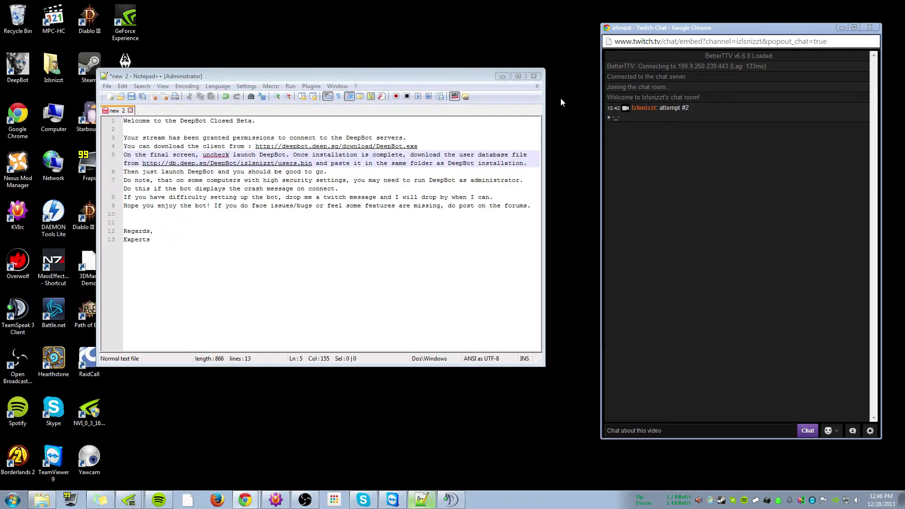
# Step: Paste users.bin into the DeepBot - Twitch Streamer Assistant folder under Program Files (x86) on Local Disk (C:)
pyautogui.press('super+e')
pyautogui.doubleClick(151, 150)
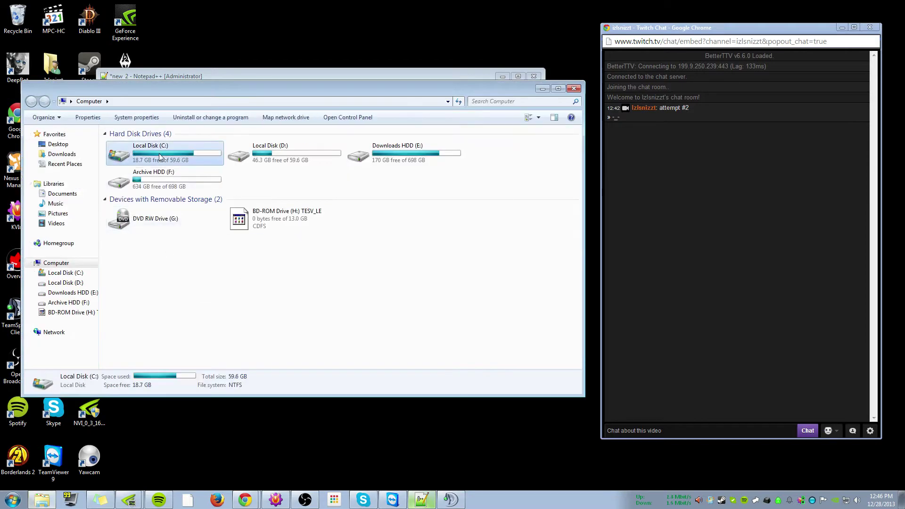
pyautogui.doubleClick(165, 174)
pyautogui.doubleClick(170, 193)
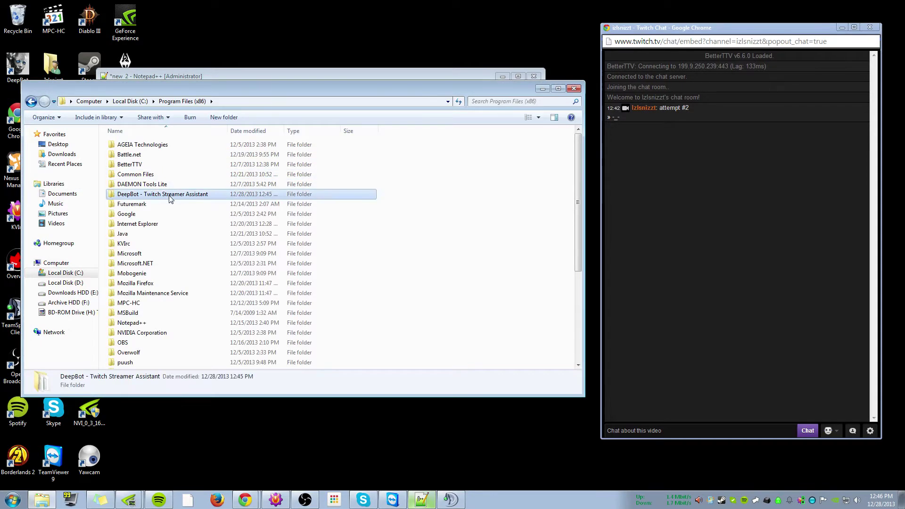
pyautogui.click(131, 305)
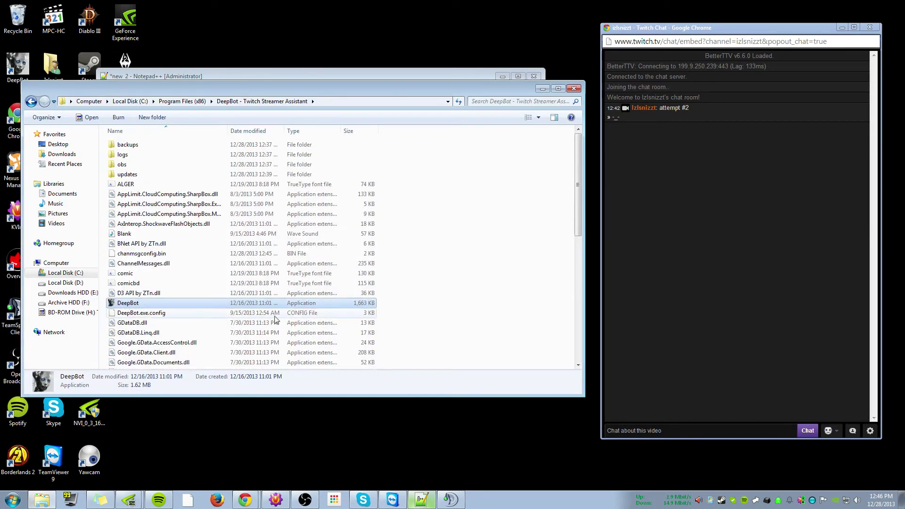
pyautogui.scroll(-9, 306, 333)
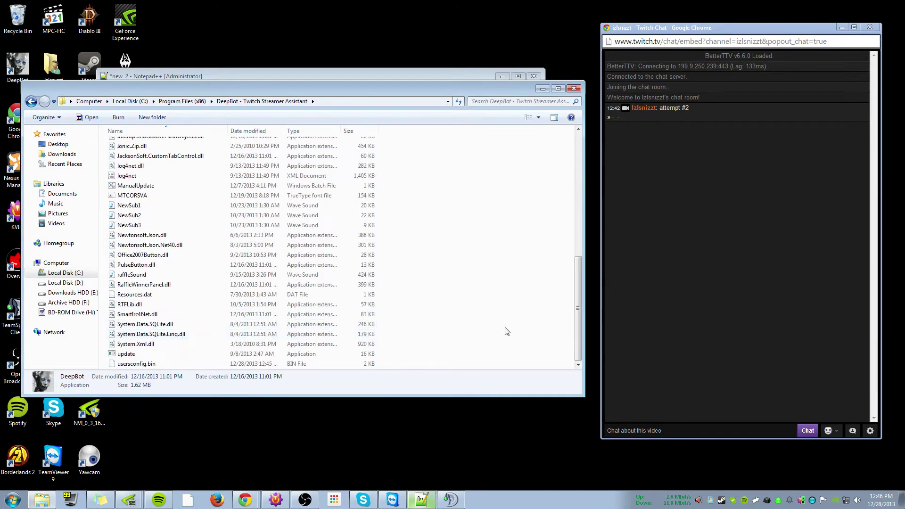
pyautogui.rightClick(485, 276)
pyautogui.click(527, 344)
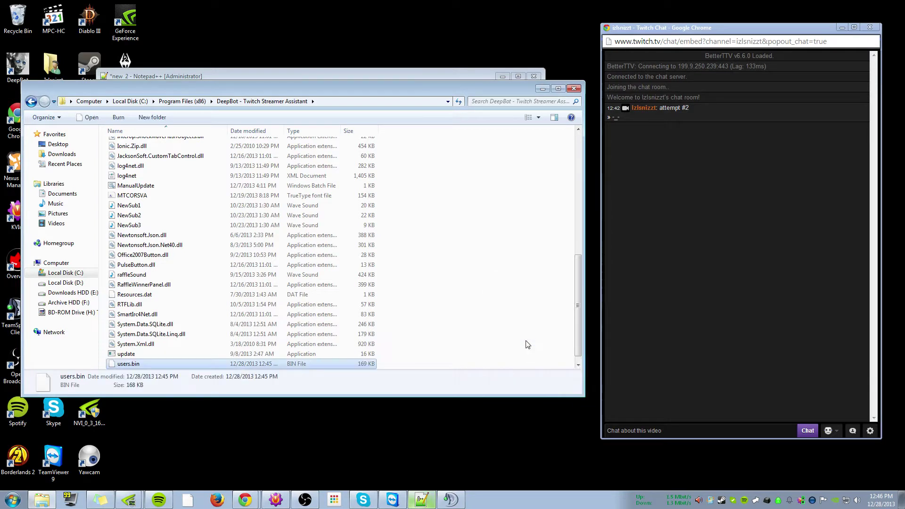
# Step: Delete users.bin from the DeepBot installation folder, keeping usersconfig.bin, and close the folder
pyautogui.click(144, 368)
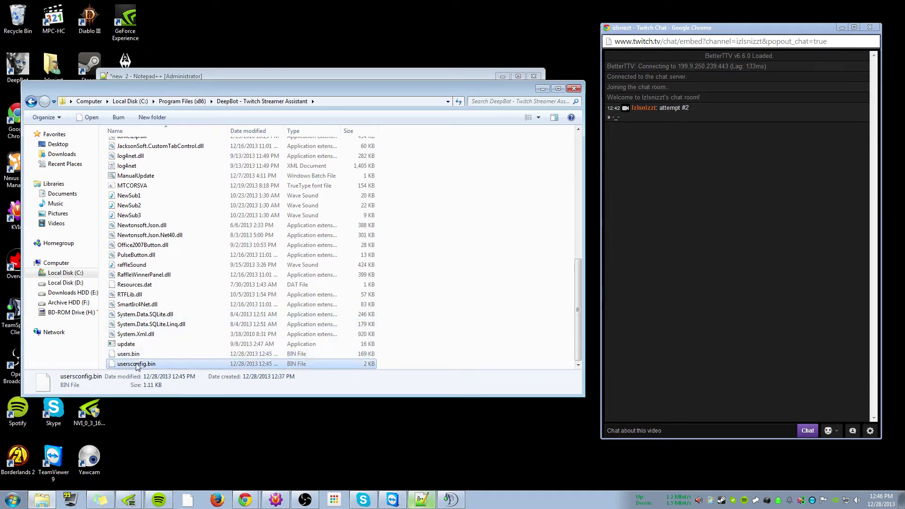
pyautogui.click(135, 357)
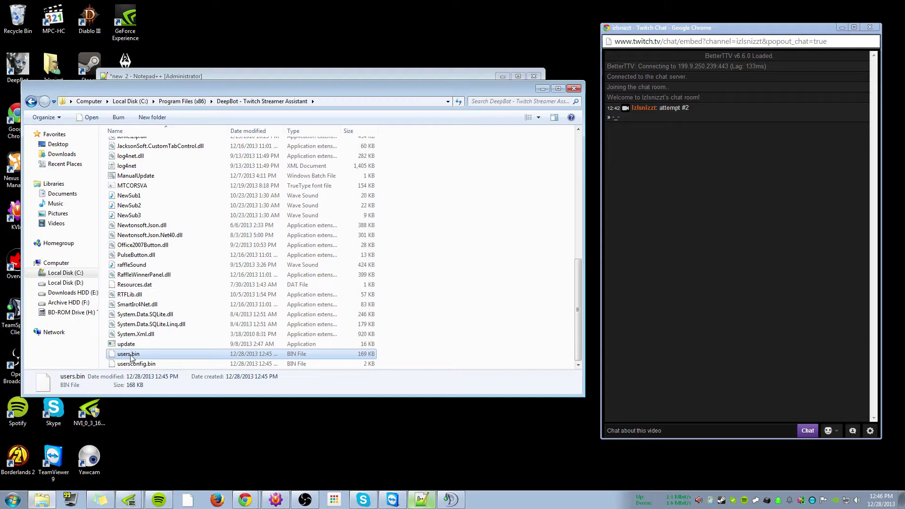
pyautogui.rightClick(130, 357)
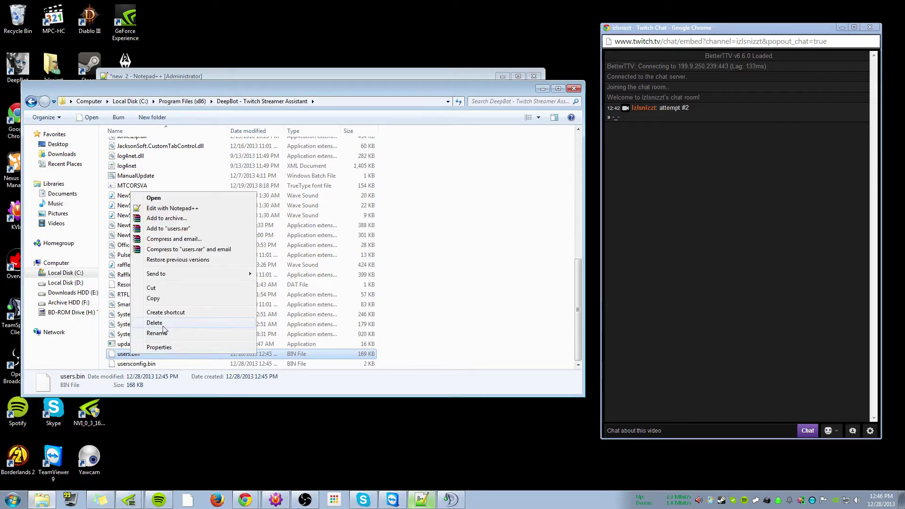
pyautogui.click(162, 324)
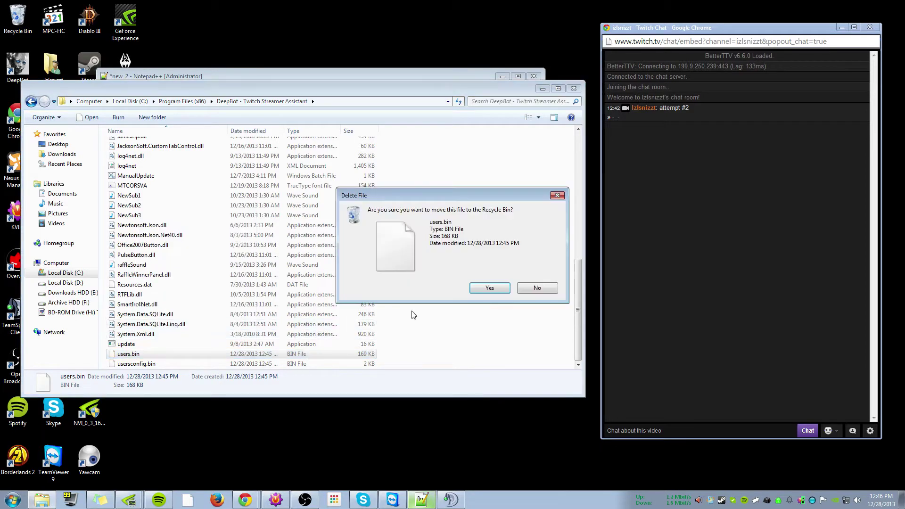
pyautogui.click(490, 289)
pyautogui.click(573, 88)
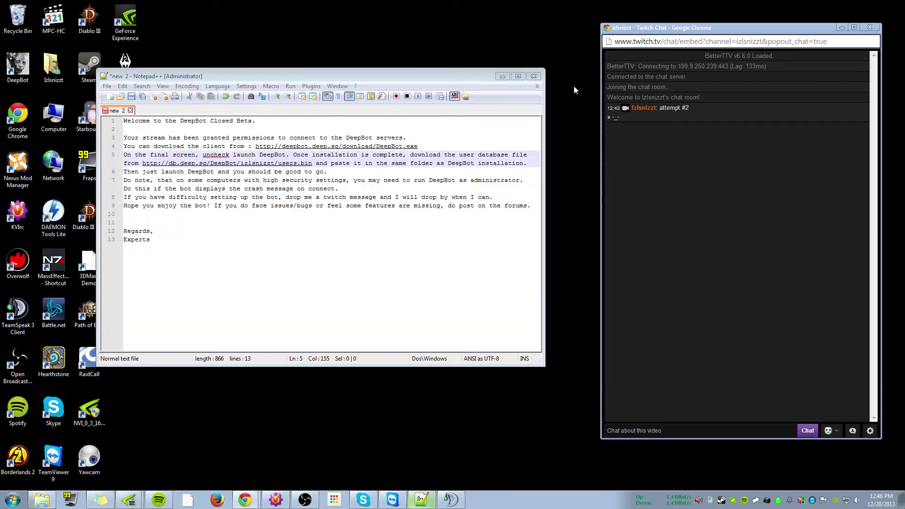
# Step: Launch DeepBot from the desktop and install the available update
pyautogui.doubleClick(23, 69)
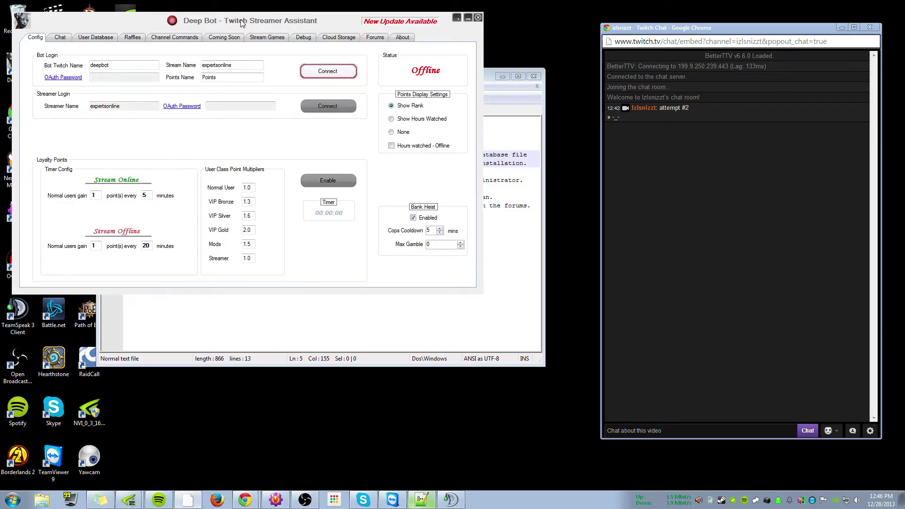
pyautogui.moveTo(241, 23); pyautogui.dragTo(408, 128)
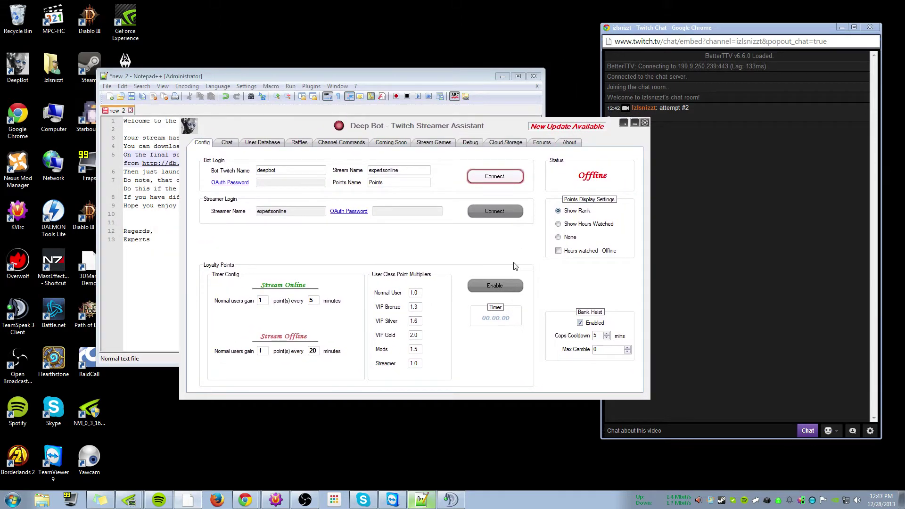
pyautogui.click(586, 128)
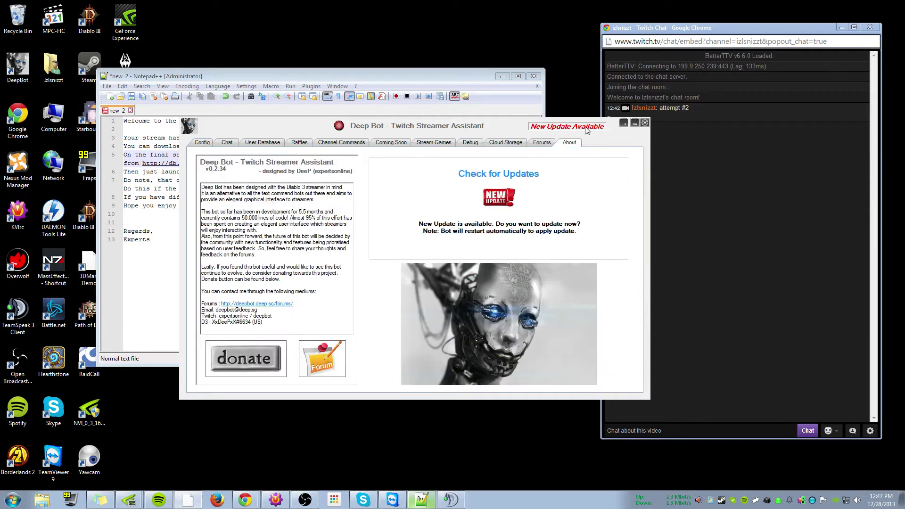
pyautogui.click(499, 202)
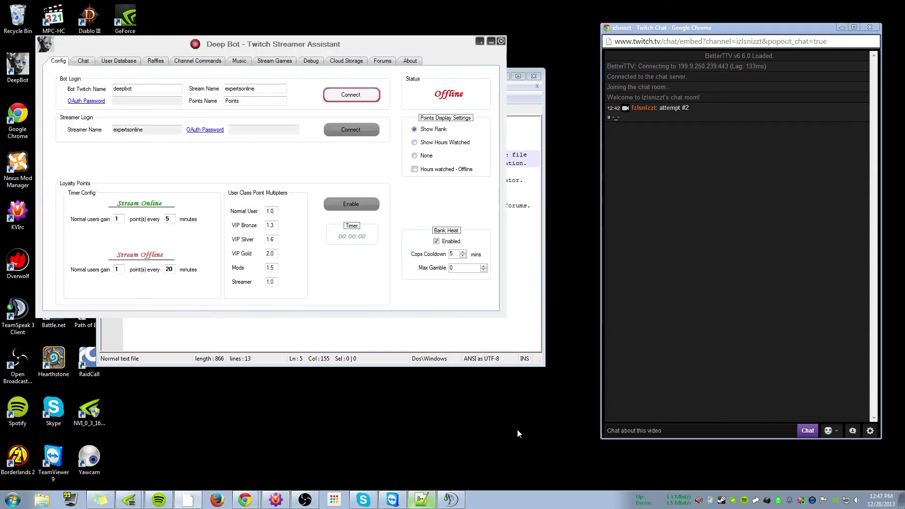
# Step: Check the updated DeepBot's version information, return to its configuration page and move the window beside the Twitch chat
pyautogui.click(409, 62)
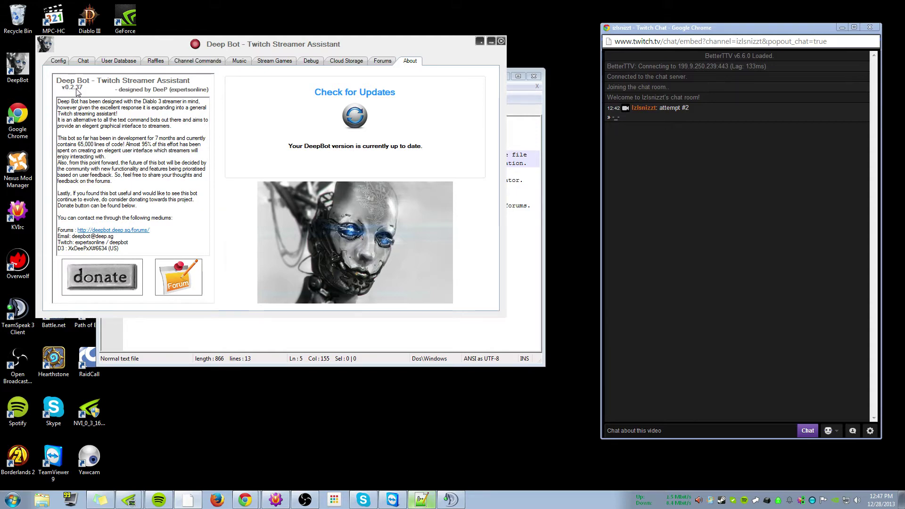
pyautogui.click(59, 61)
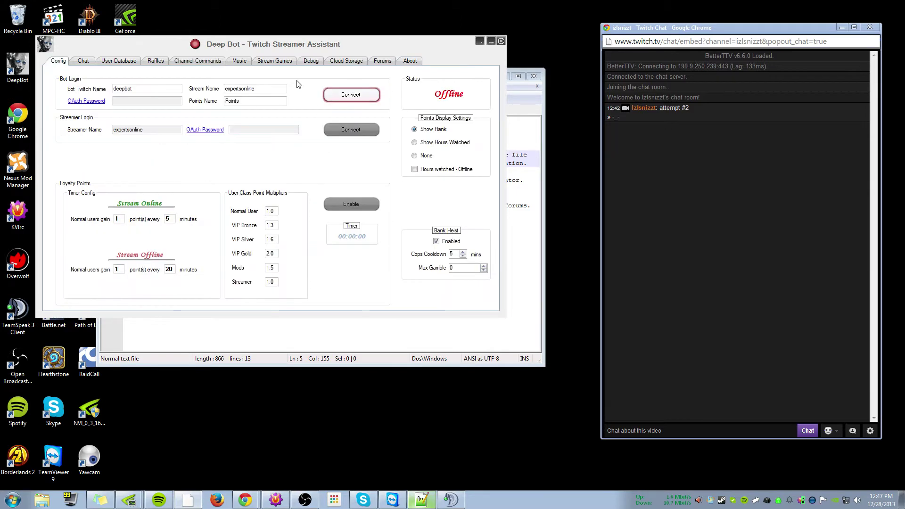
pyautogui.moveTo(275, 43); pyautogui.dragTo(450, 120)
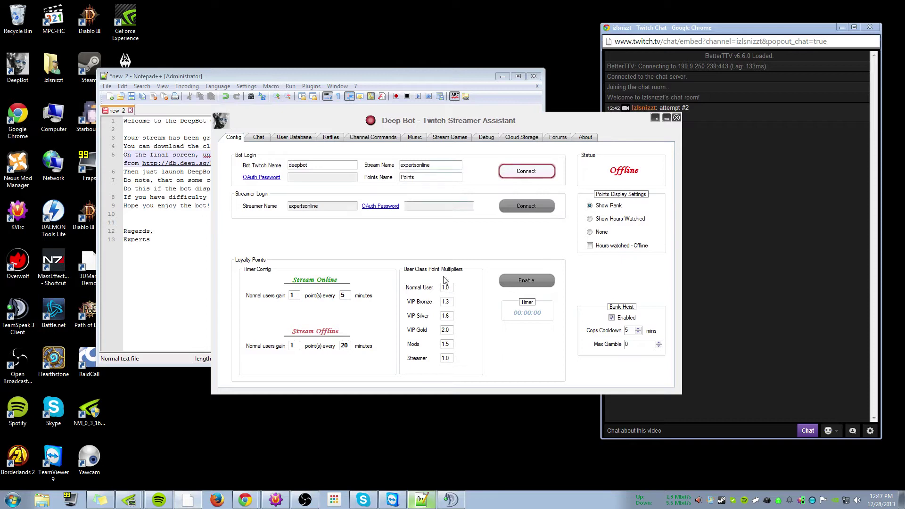
# Step: Set the bot's Twitch name to izlbot and the stream name to izlsnizzt in the bot login settings
pyautogui.moveTo(323, 166); pyautogui.dragTo(263, 172)
pyautogui.write('izlbot')
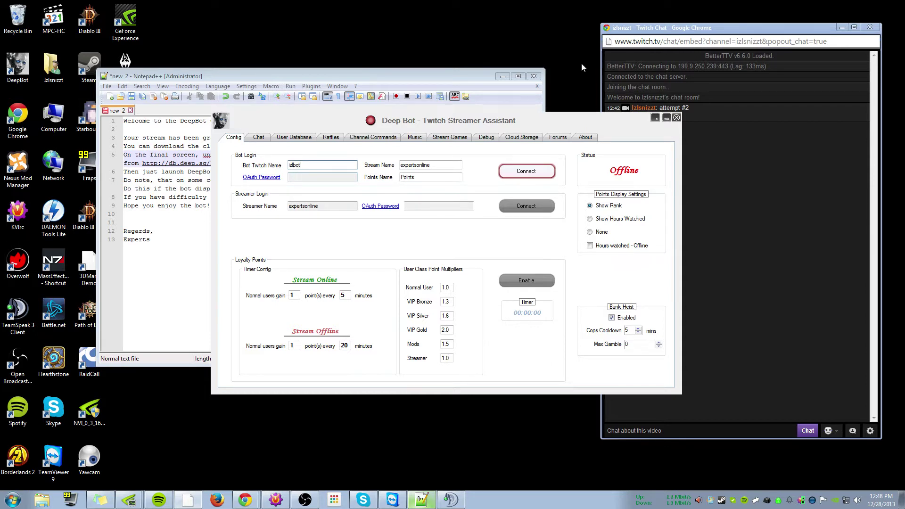
pyautogui.press('Tab')
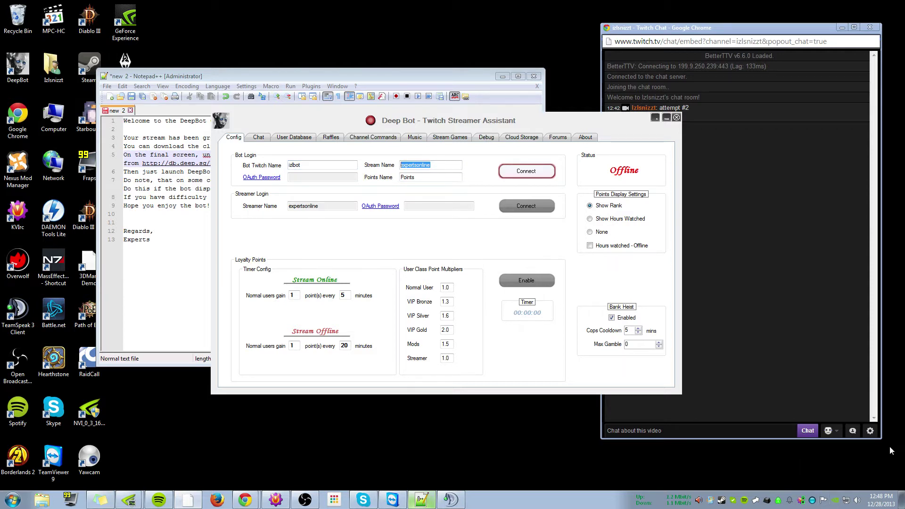
pyautogui.rightClick(788, 501)
pyautogui.click(822, 473)
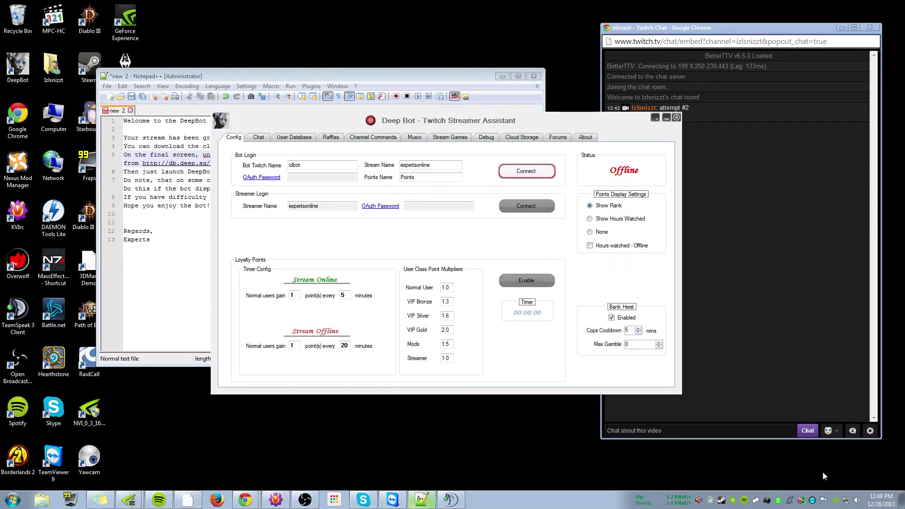
pyautogui.moveTo(438, 166); pyautogui.dragTo(364, 171)
pyautogui.write('izlsnizzt')
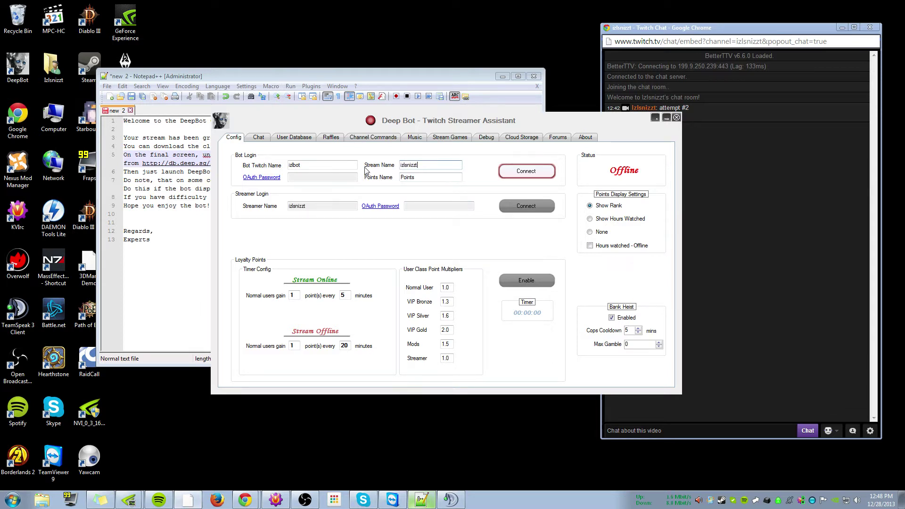
# Step: Generate the bot's OAuth password by authorizing DeepBot on Twitch with the username izlbot and the account password
pyautogui.click(317, 178)
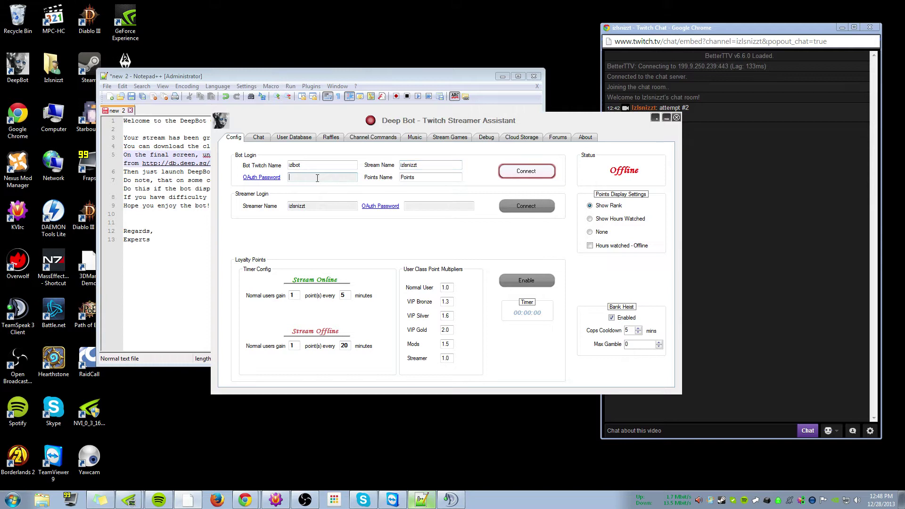
pyautogui.click(265, 178)
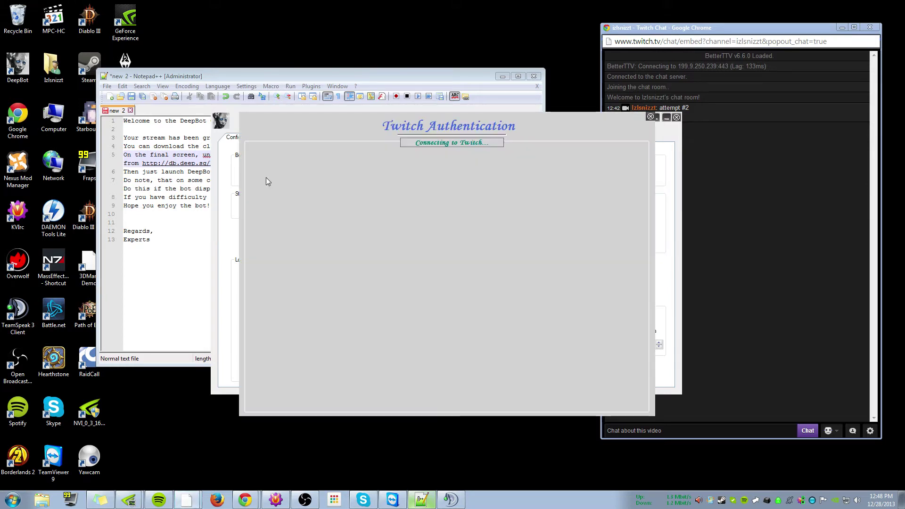
pyautogui.click(348, 281)
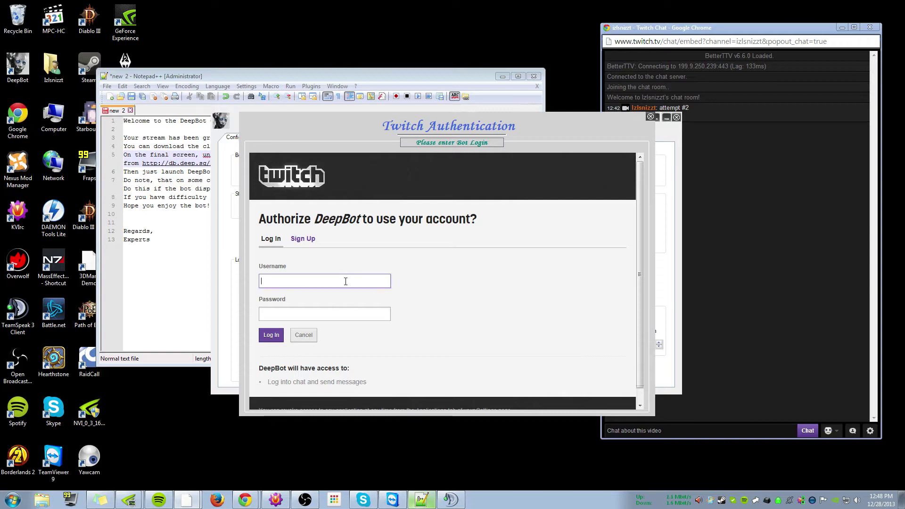
pyautogui.write('izlbot')
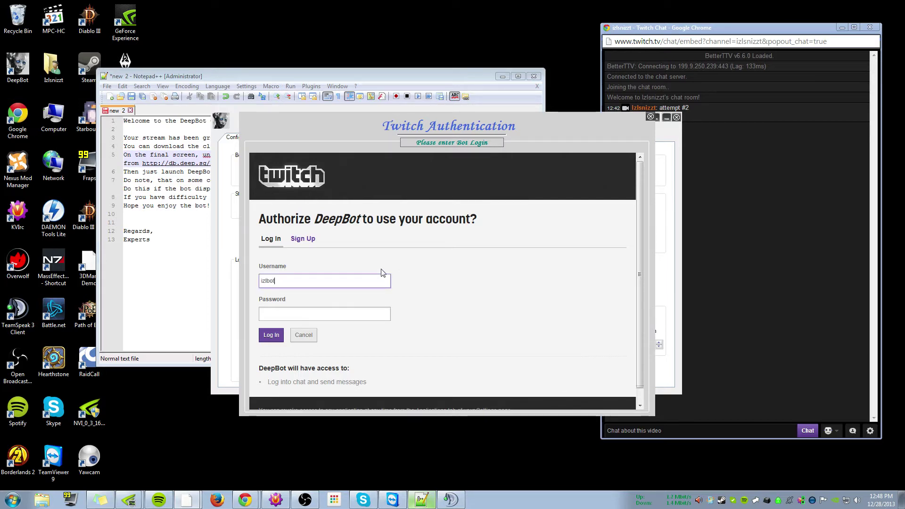
pyautogui.press('Tab')
pyautogui.write('***')
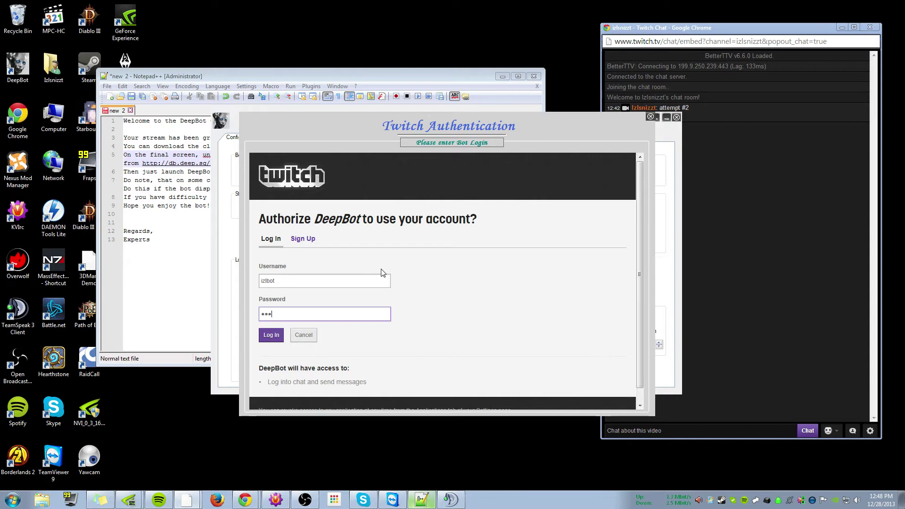
pyautogui.write('****')
pyautogui.click(272, 337)
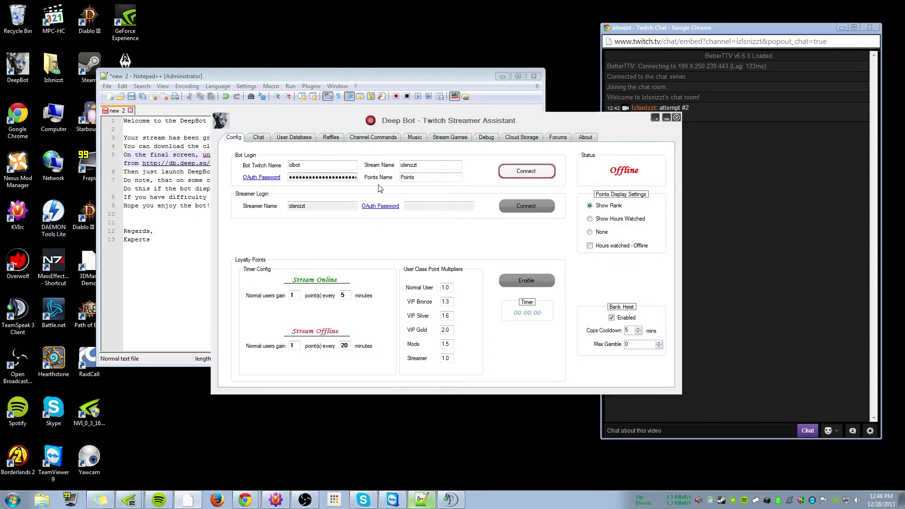
# Step: Set the points name to internetz and connect the bot, with the Notepad++ notes minimized
pyautogui.doubleClick(415, 178)
pyautogui.write('internetz')
pyautogui.click(538, 176)
pyautogui.click(502, 76)
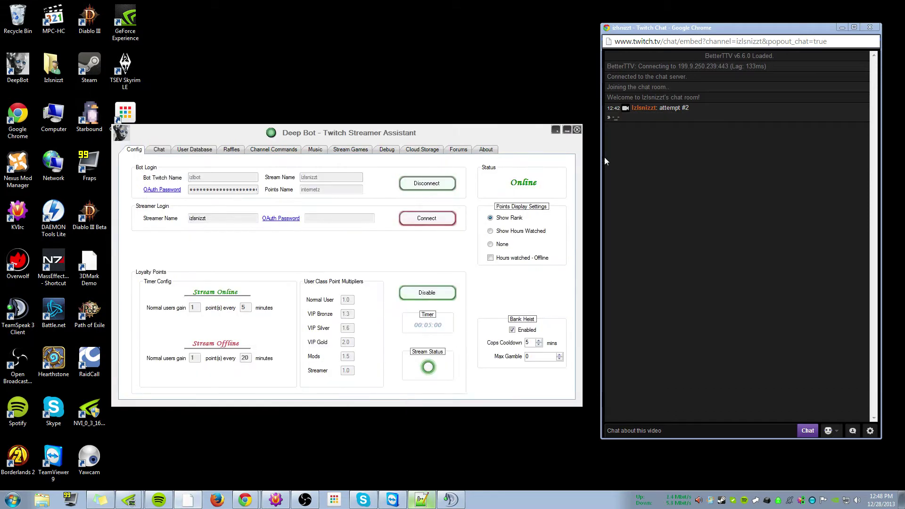
pyautogui.moveTo(356, 135); pyautogui.dragTo(307, 105)
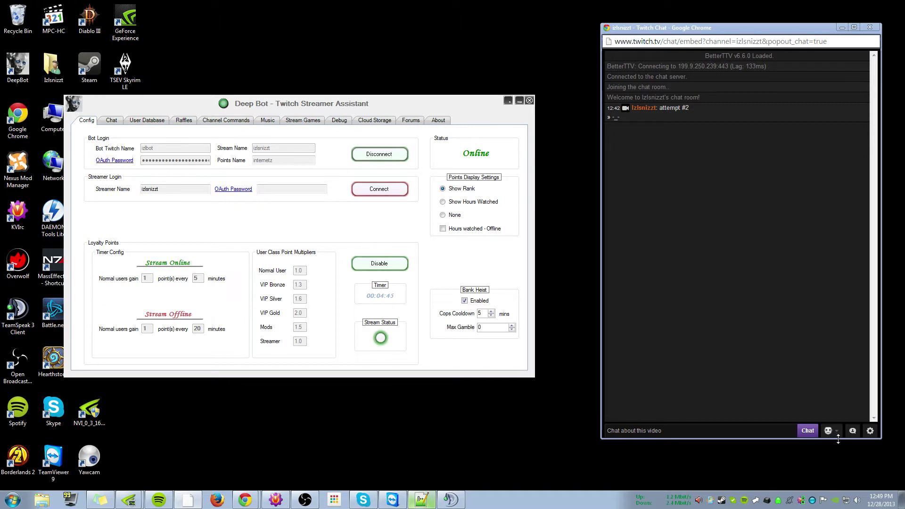
# Step: Make the bot a moderator by sending /mod izlbot in the Twitch chat, checking the viewer list
pyautogui.click(854, 431)
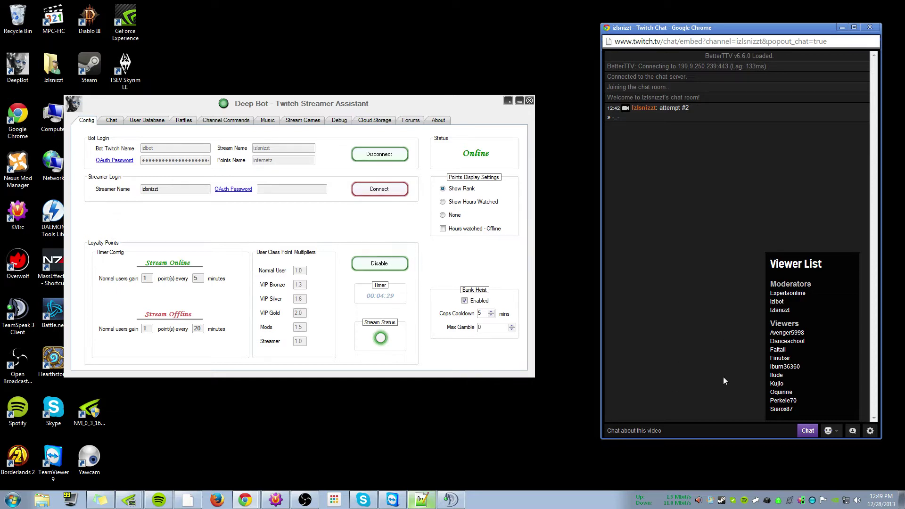
pyautogui.click(721, 434)
pyautogui.write('/mod izlboty')
pyautogui.press('Return')
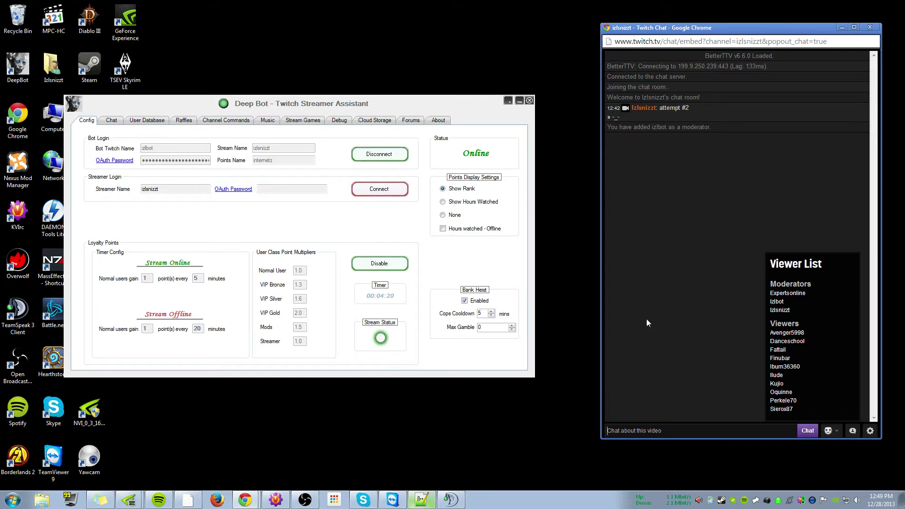
pyautogui.moveTo(721, 126)
pyautogui.mouseDown()
pyautogui.moveTo(615, 118)
pyautogui.moveTo(607, 127)
pyautogui.moveTo(719, 131)
pyautogui.mouseUp()
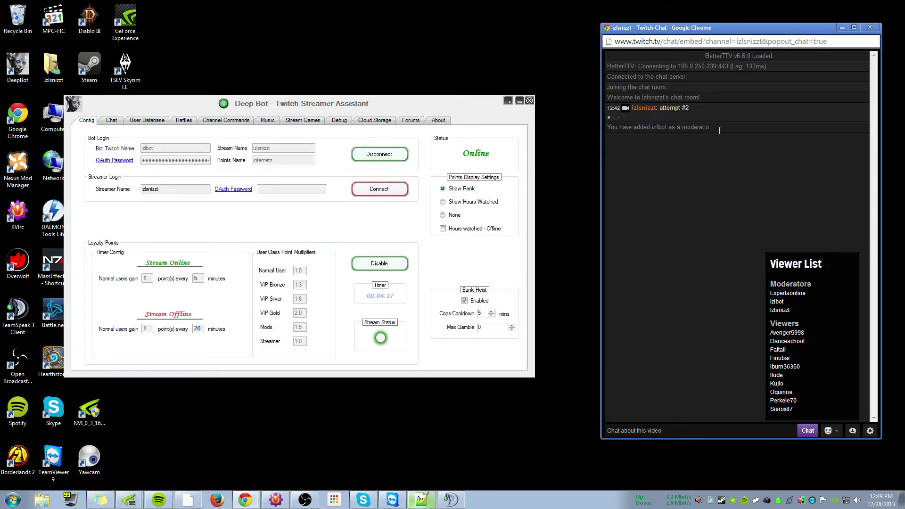
pyautogui.click(852, 431)
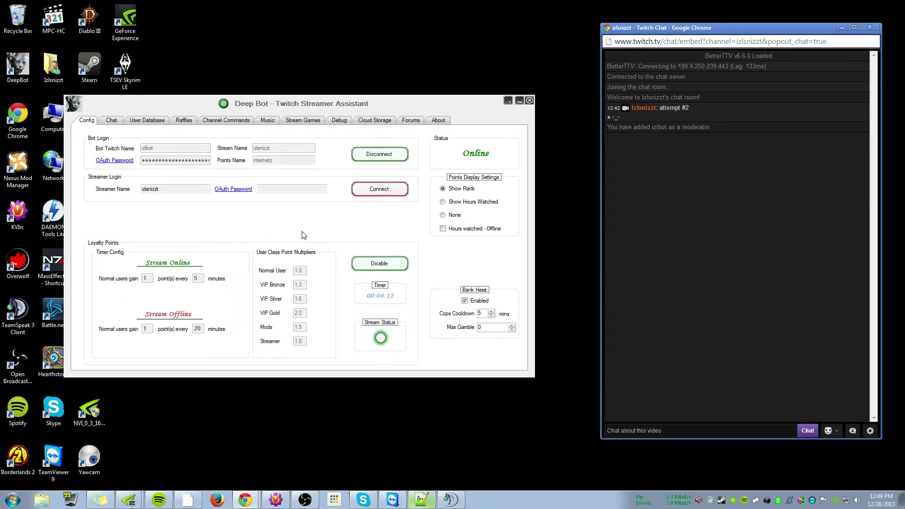
# Step: Authorize DeepBot for the streamer account izlsnizzt with its Twitch password and connect the streamer login
pyautogui.click(179, 189)
pyautogui.click(289, 190)
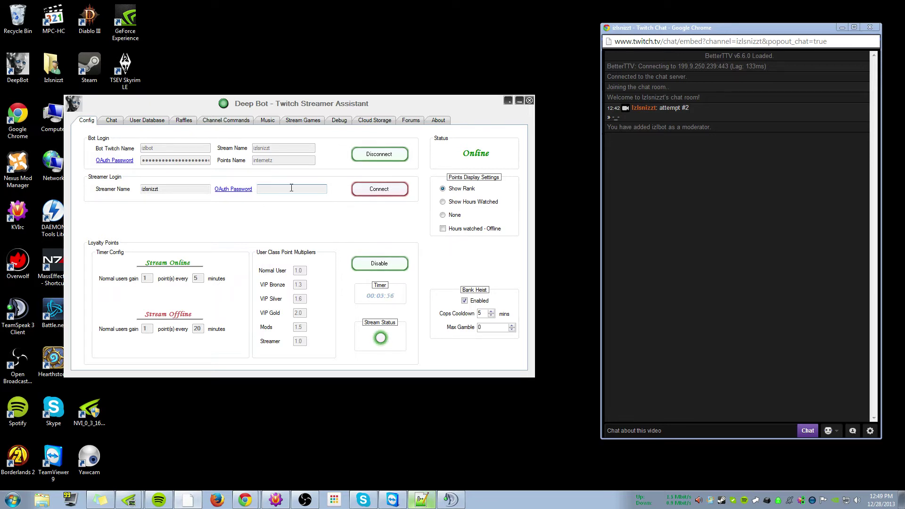
pyautogui.click(234, 190)
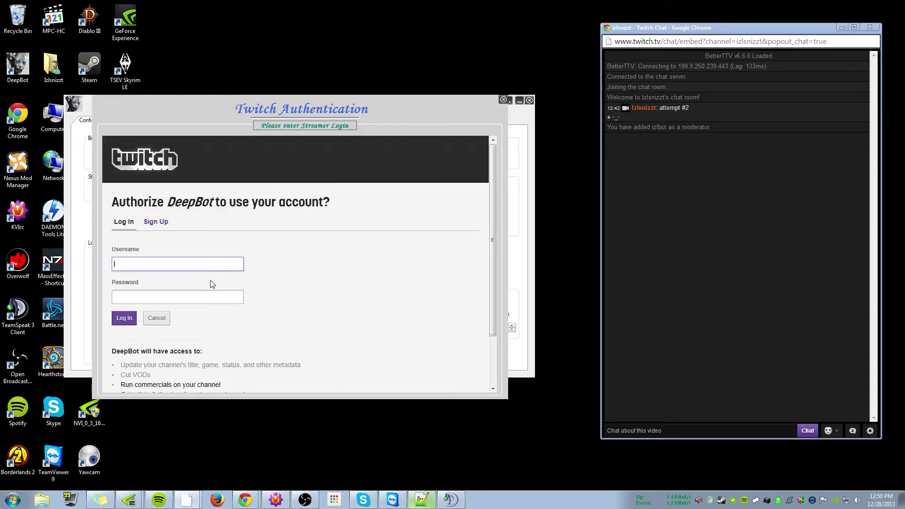
pyautogui.press('Tab')
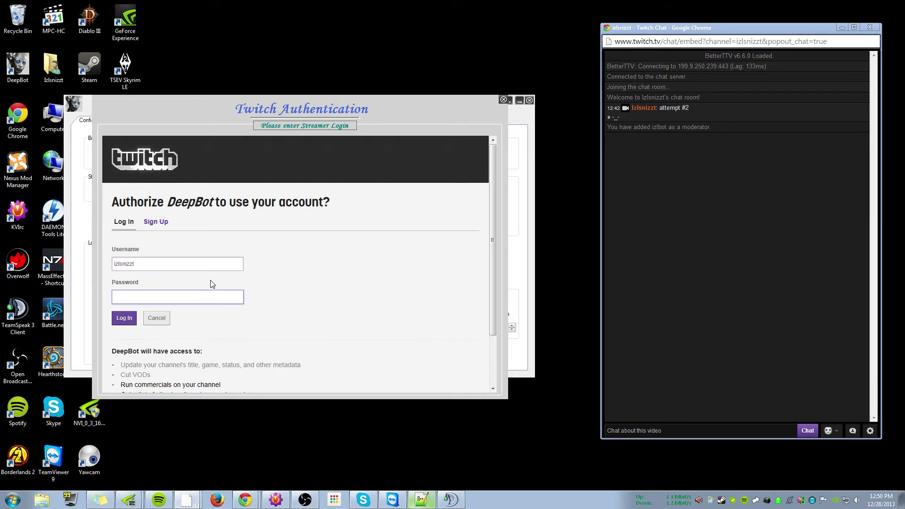
pyautogui.write('•••••')
pyautogui.press('Tab')
pyautogui.press('Return')
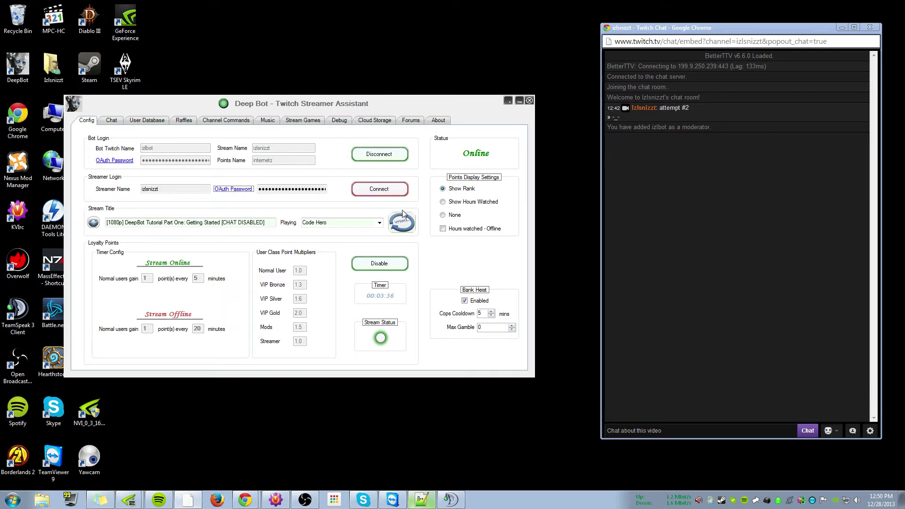
pyautogui.click(375, 194)
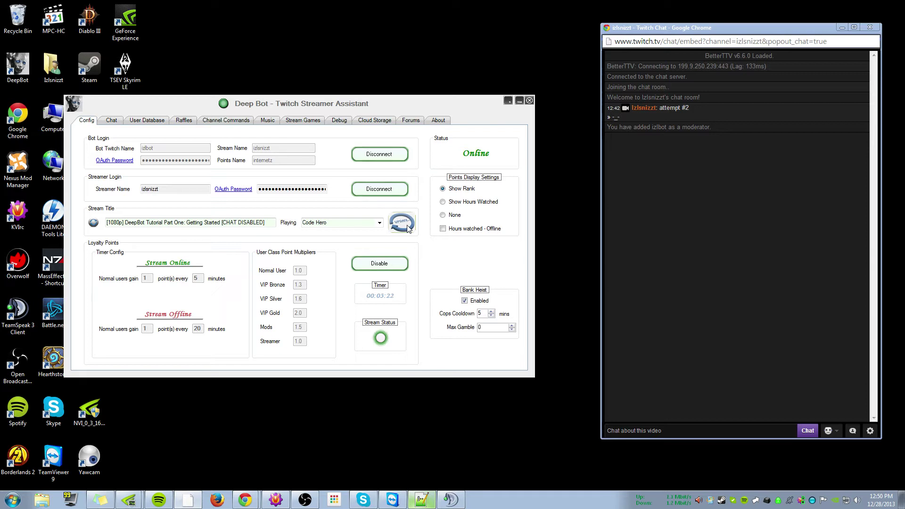
# Step: Disable the loyalty points to unlock the timer and multiplier settings, and enable them again
pyautogui.moveTo(266, 222)
pyautogui.mouseDown()
pyautogui.moveTo(100, 219)
pyautogui.moveTo(281, 228)
pyautogui.mouseUp()
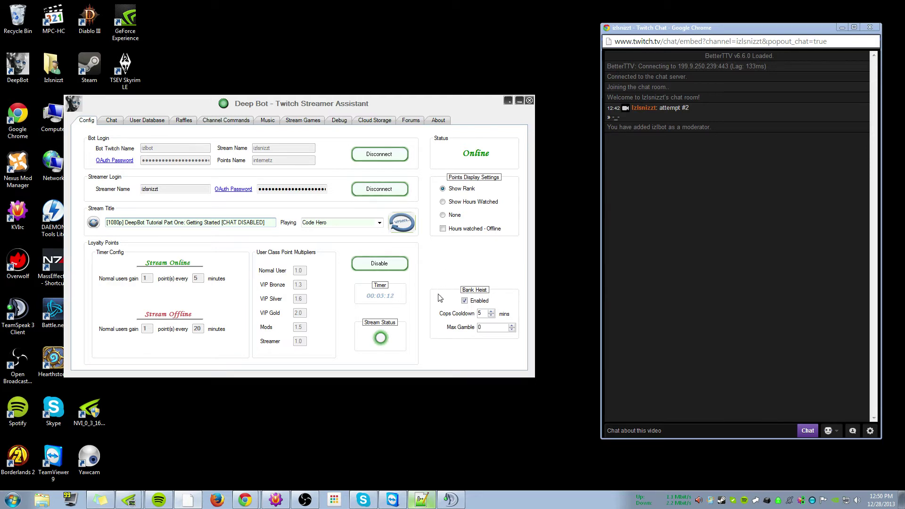
pyautogui.click(384, 267)
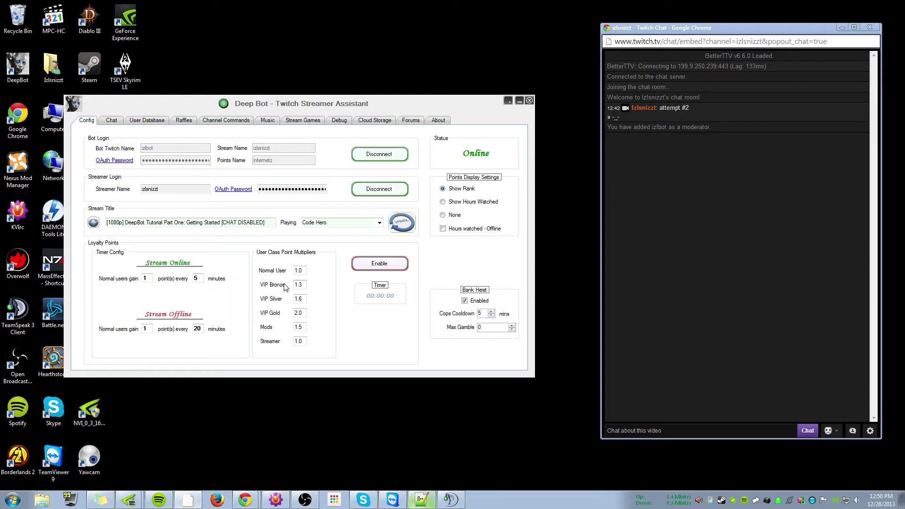
pyautogui.click(390, 265)
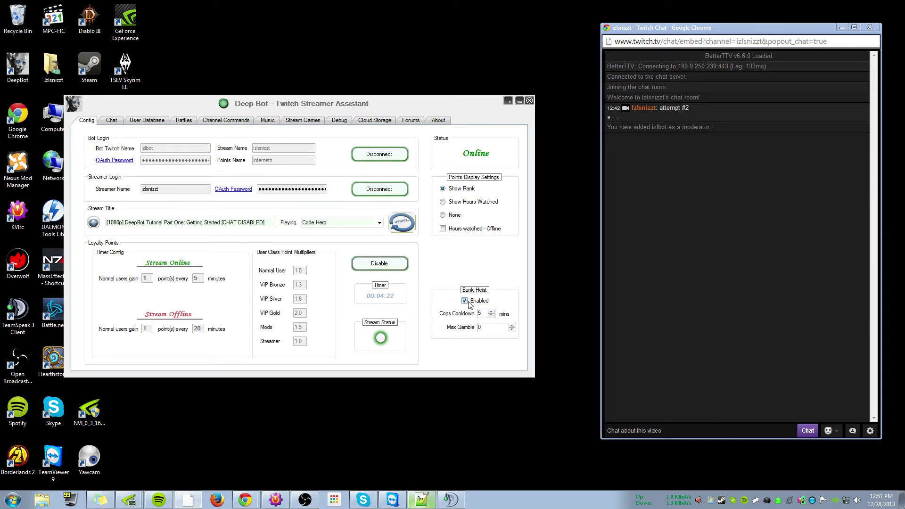
# Step: Query the streamer's loyalty points by sending !internetz in the Twitch chat
pyautogui.click(670, 429)
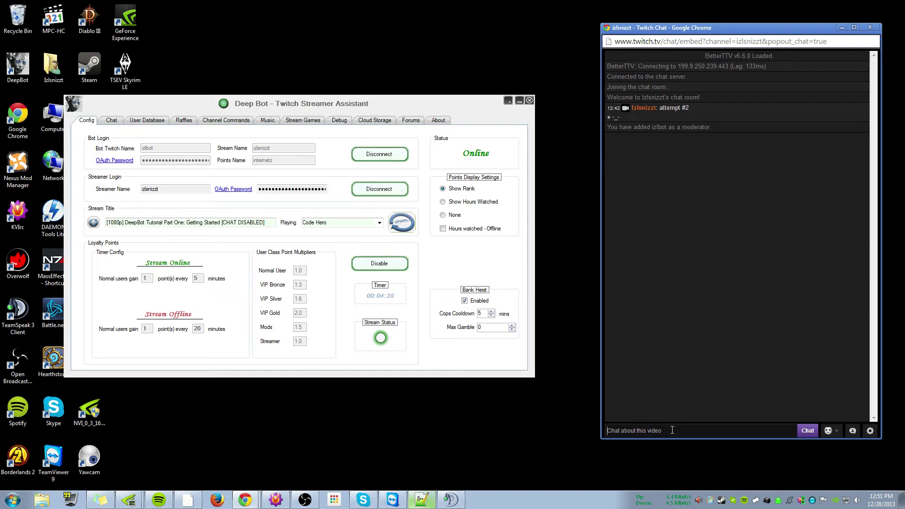
pyautogui.write('!internetz')
pyautogui.press('Return')
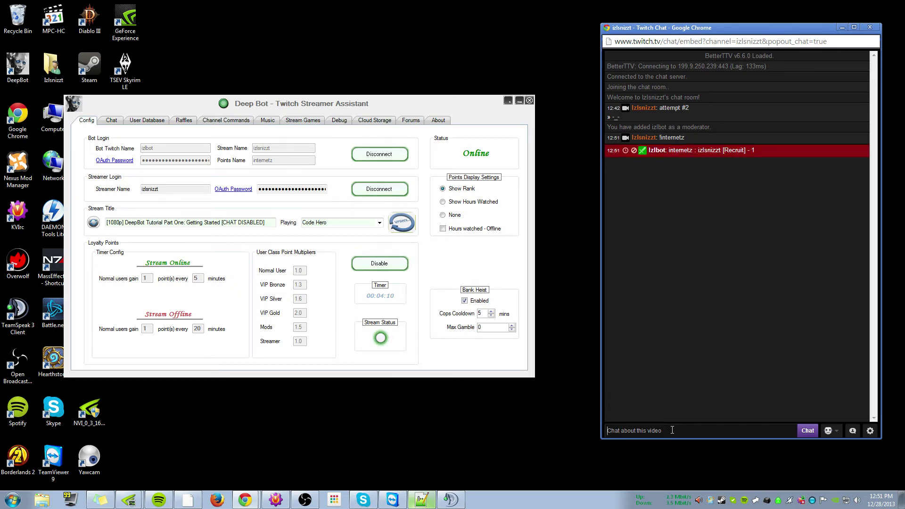
# Step: Disable loyalty points, bring up the sliders for the online points and user class multipliers, and re-enable the points
pyautogui.click(304, 272)
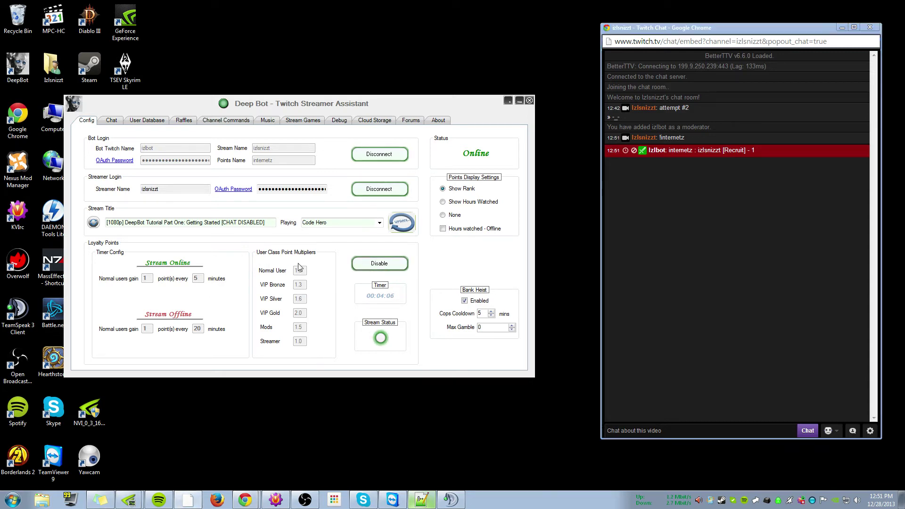
pyautogui.click(373, 264)
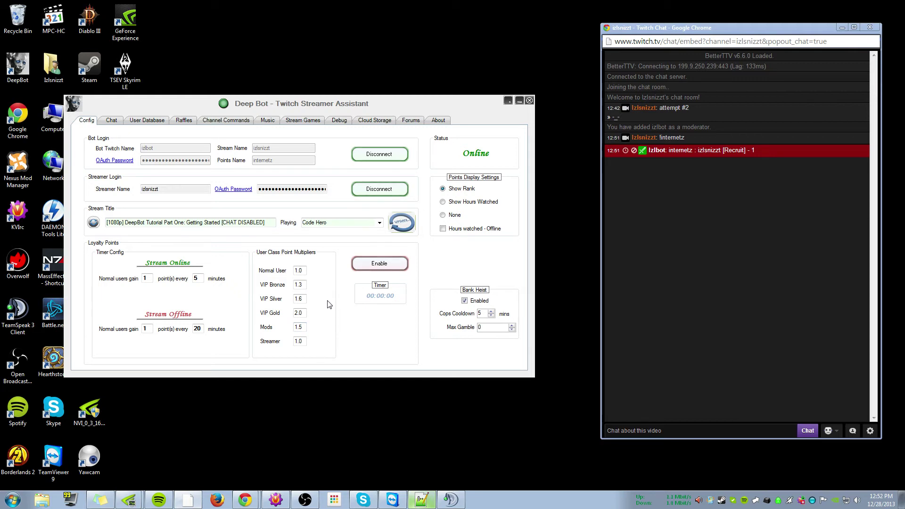
pyautogui.click(304, 270)
pyautogui.click(147, 279)
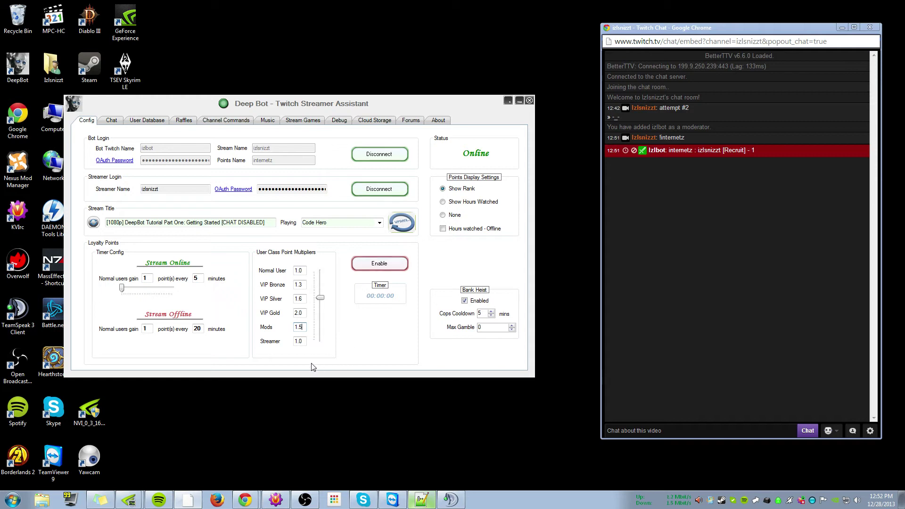
pyautogui.click(296, 341)
pyautogui.click(303, 342)
pyautogui.click(375, 266)
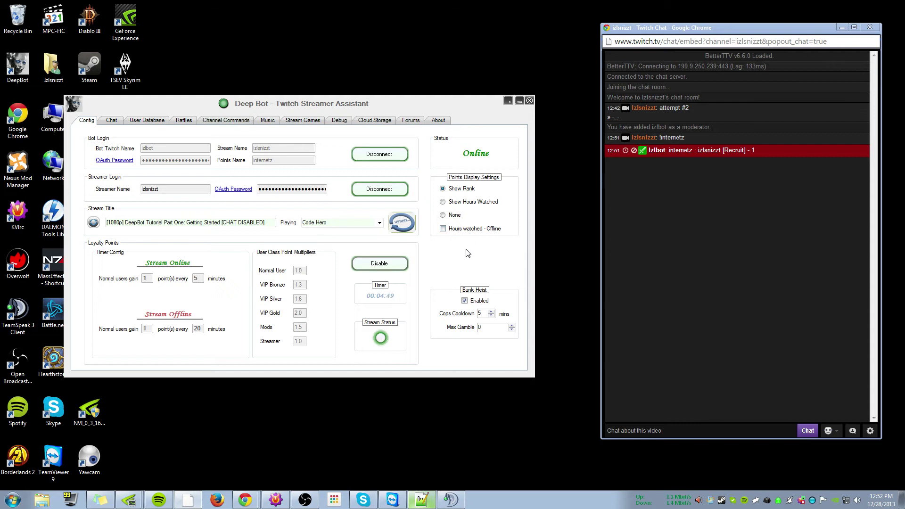
# Step: Set the points display to Show Hours Watched and test it by sending !internetz in the Twitch chat
pyautogui.click(456, 230)
pyautogui.click(456, 204)
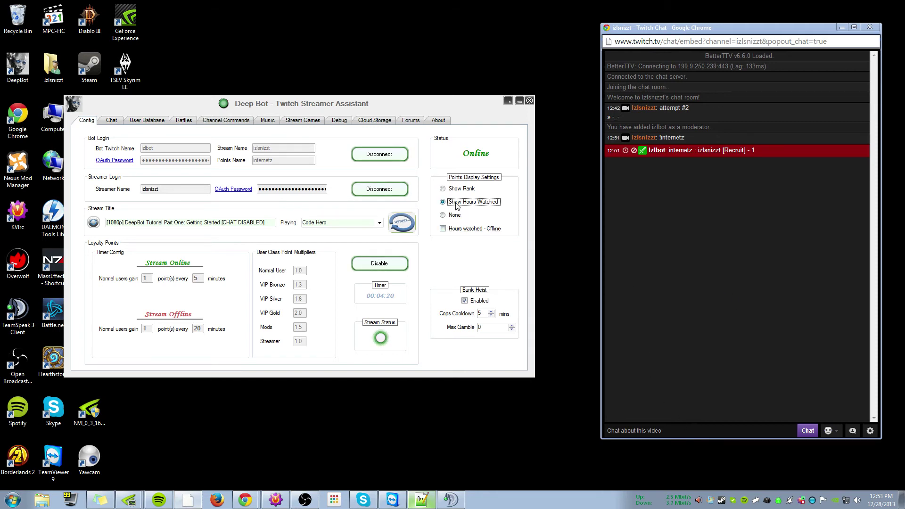
pyautogui.click(713, 428)
pyautogui.write('!in')
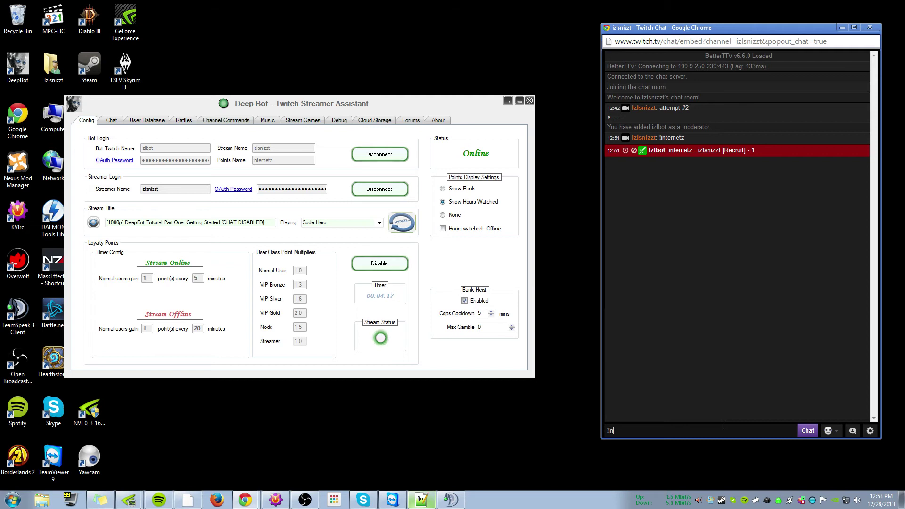
pyautogui.write('ternetz')
pyautogui.press('Return')
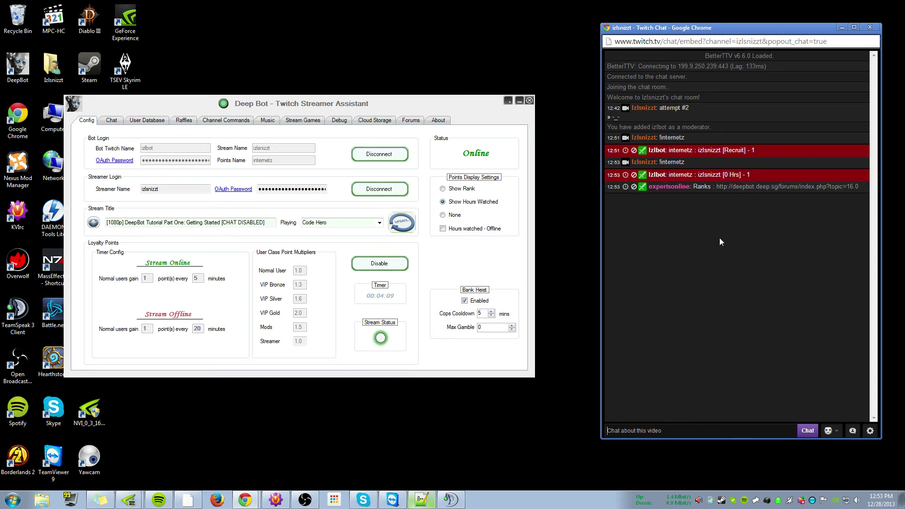
# Step: Open the Ranks forum link posted in the chat and examine the ranks and their required hours
pyautogui.click(790, 188)
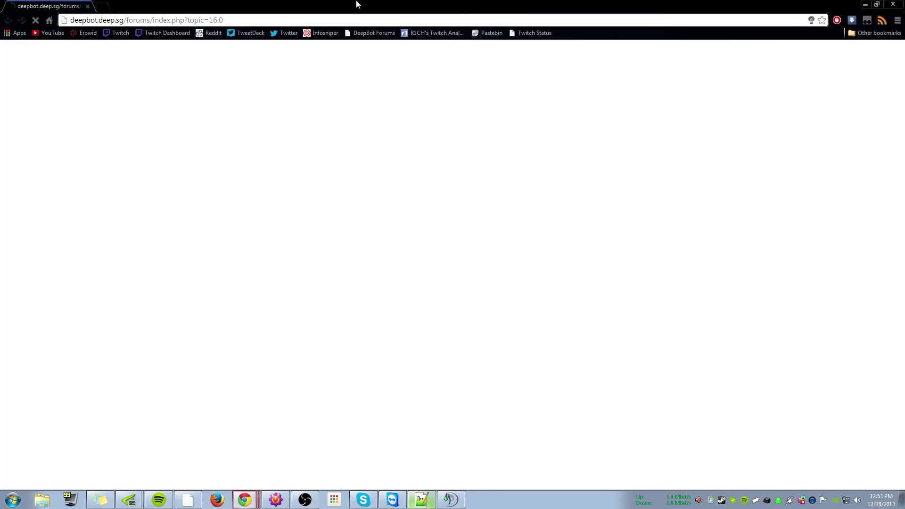
pyautogui.scroll(-4, 542, 406)
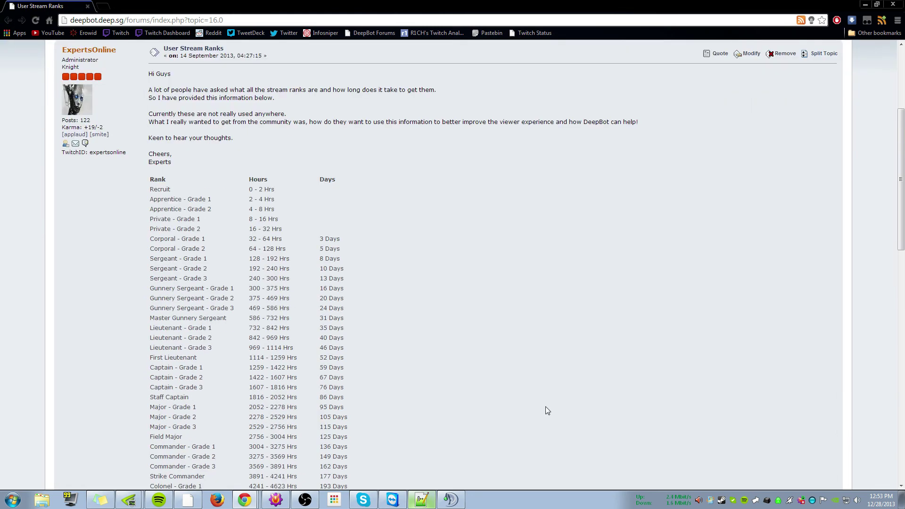
# Step: Examine the rest of the User Stream Ranks table down to 5-Star General and close the forum page
pyautogui.scroll(-2, 518, 410)
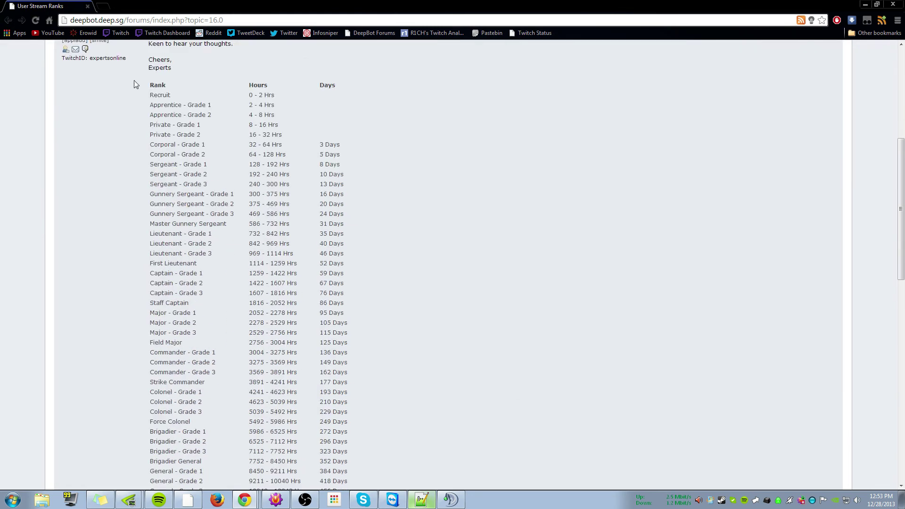
pyautogui.scroll(-1, 410, 222)
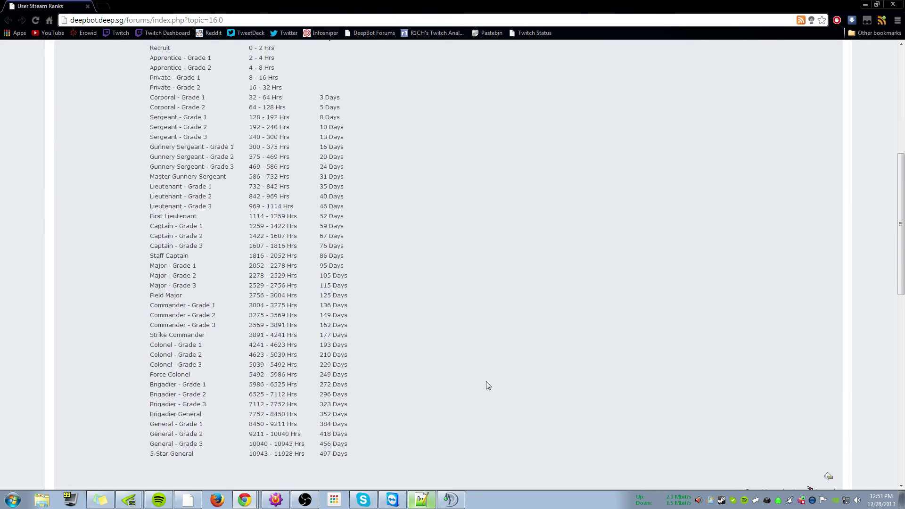
pyautogui.scroll(-1, 486, 383)
pyautogui.scroll(1, 486, 381)
pyautogui.scroll(1, 482, 380)
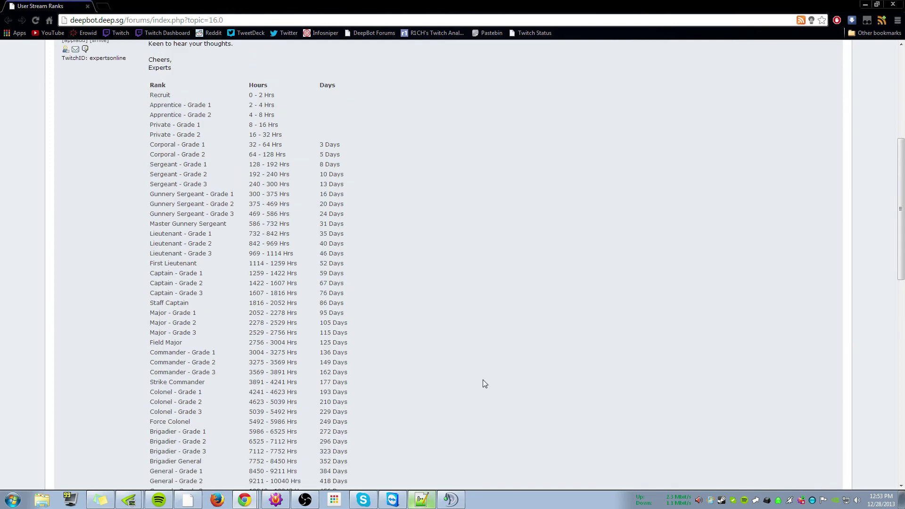
pyautogui.scroll(-1, 485, 383)
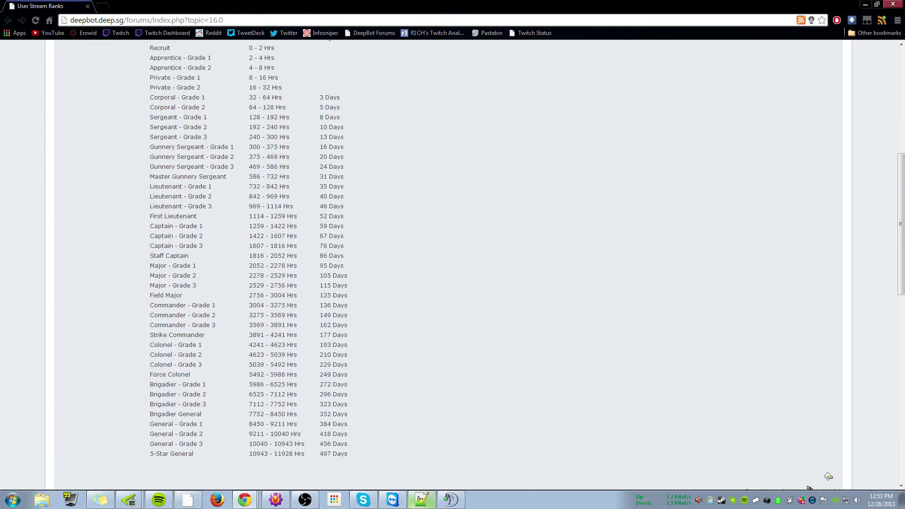
pyautogui.click(902, 6)
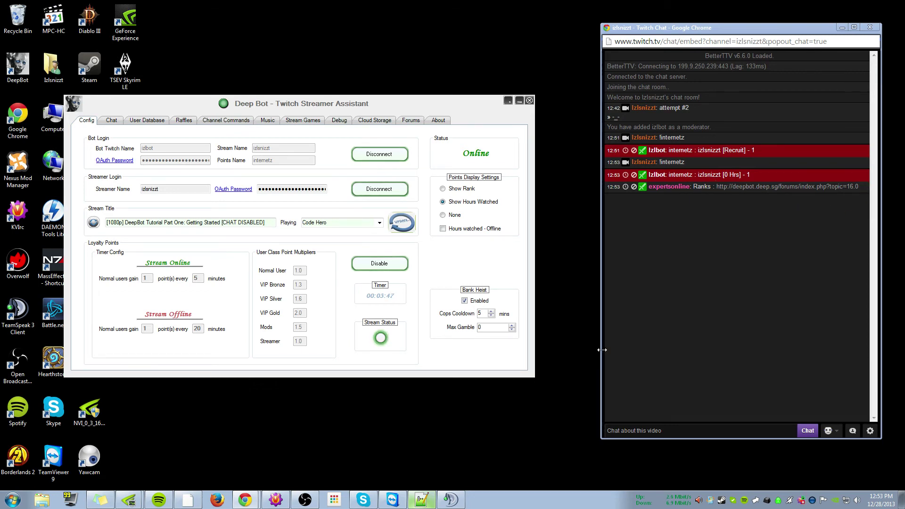
# Step: Set the points display to None and test it by sending !internetz in the Twitch chat
pyautogui.click(451, 217)
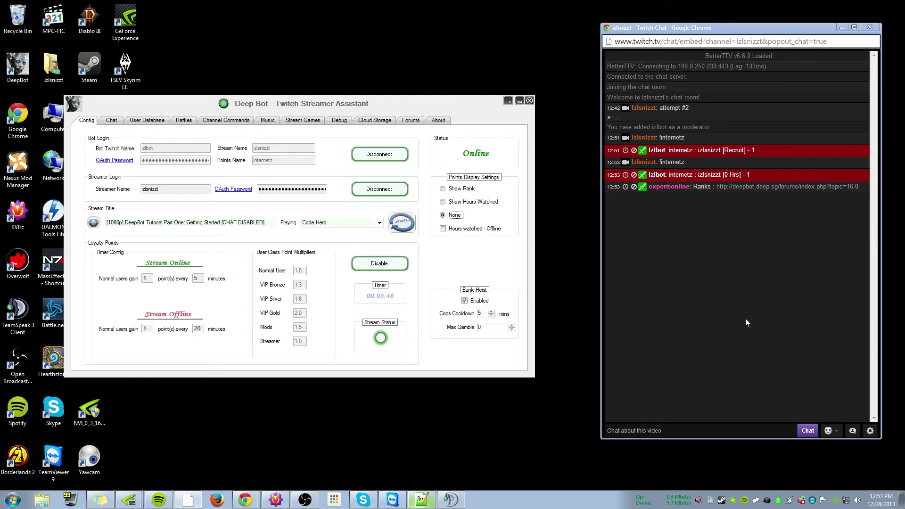
pyautogui.click(691, 426)
pyautogui.write('!')
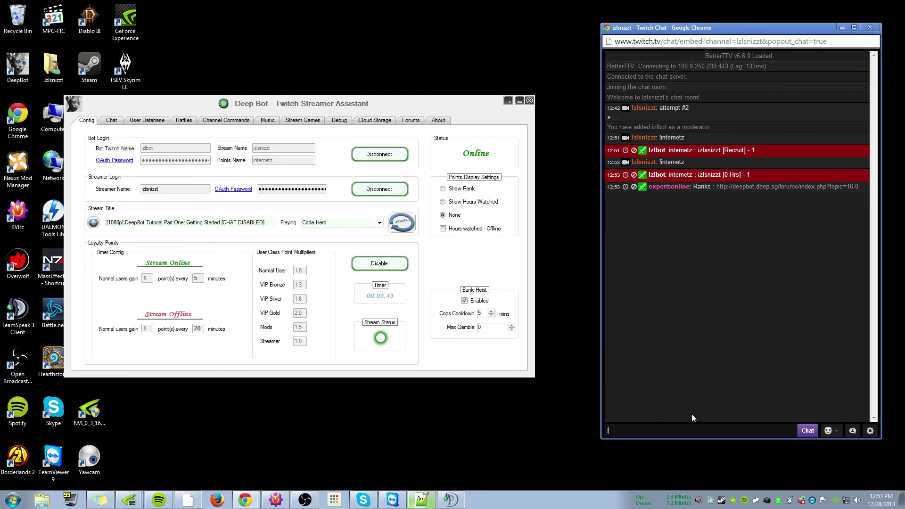
pyautogui.write('internetz')
pyautogui.press('Return')
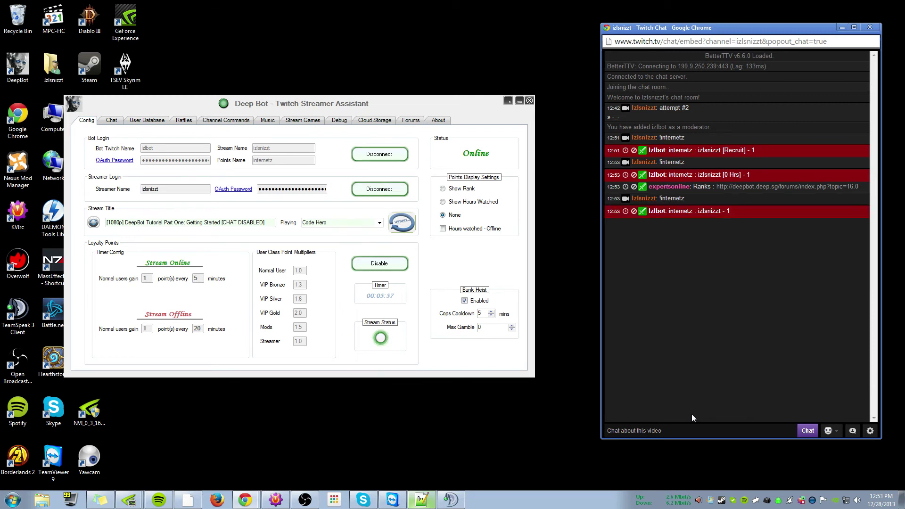
# Step: Enable the Hours watched - Offline option in the points display settings and disable it again
pyautogui.click(445, 230)
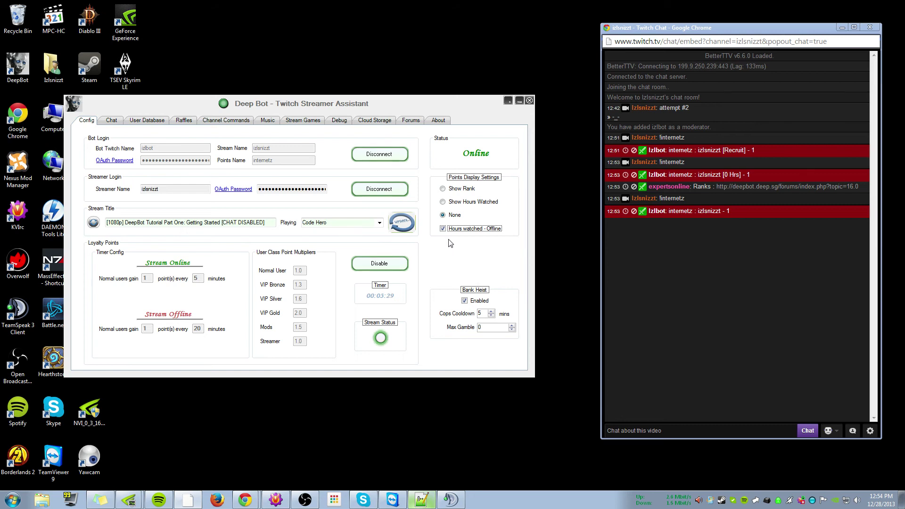
pyautogui.click(456, 232)
pyautogui.click(711, 431)
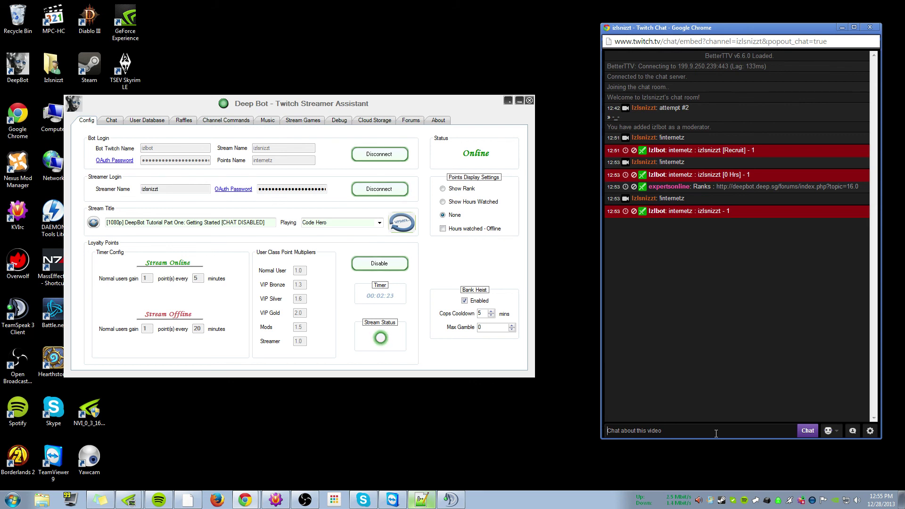
# Step: Disable and re-enable the Bank Heist, and bring its Max Gamble value into focus
pyautogui.click(465, 301)
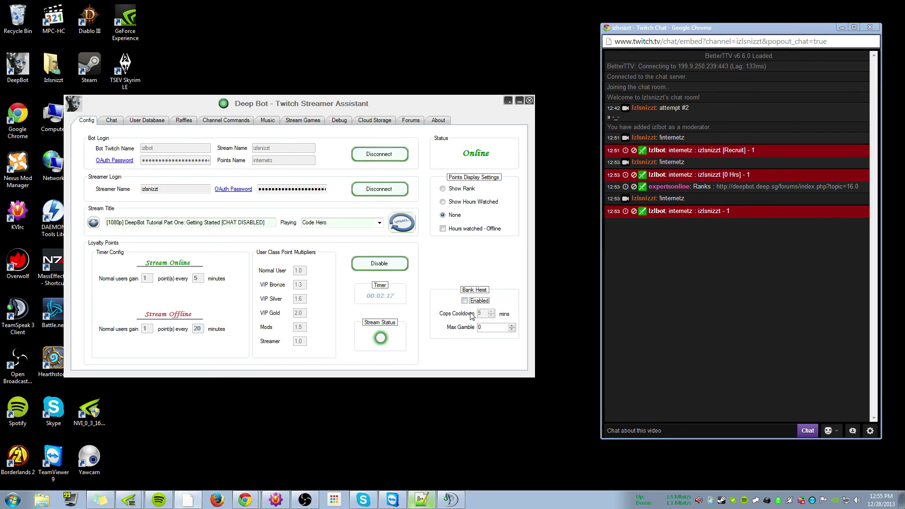
pyautogui.click(465, 301)
pyautogui.doubleClick(479, 327)
pyautogui.click(477, 327)
# Step: View the bot's chat log with its viewer list and the user database, and return to the configuration page
pyautogui.click(110, 121)
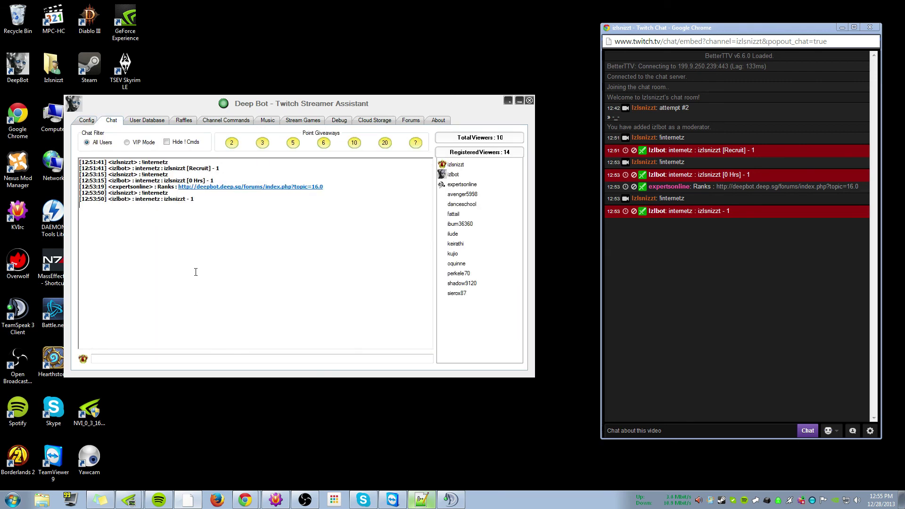
pyautogui.click(151, 121)
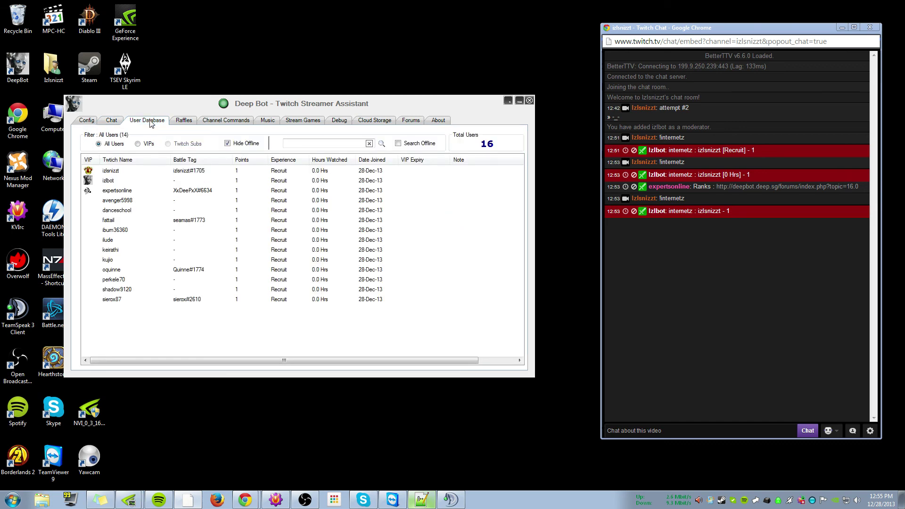
pyautogui.click(112, 121)
pyautogui.click(87, 121)
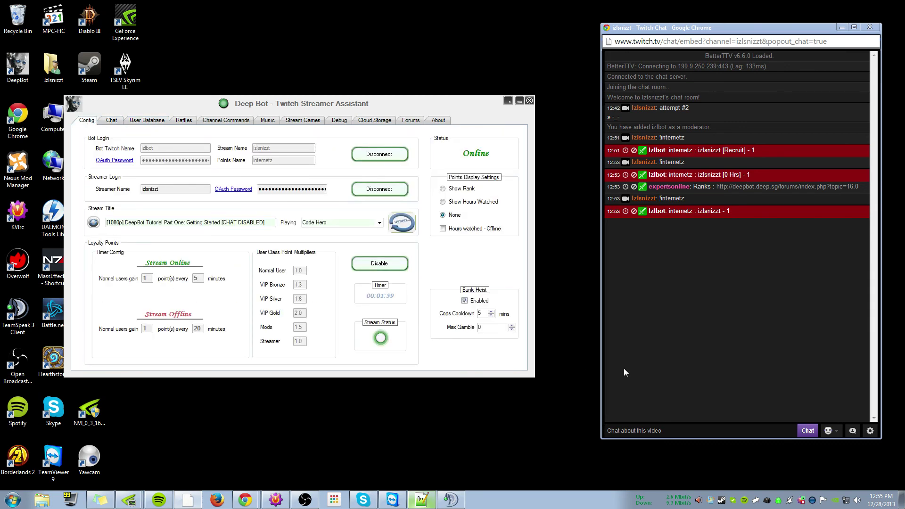